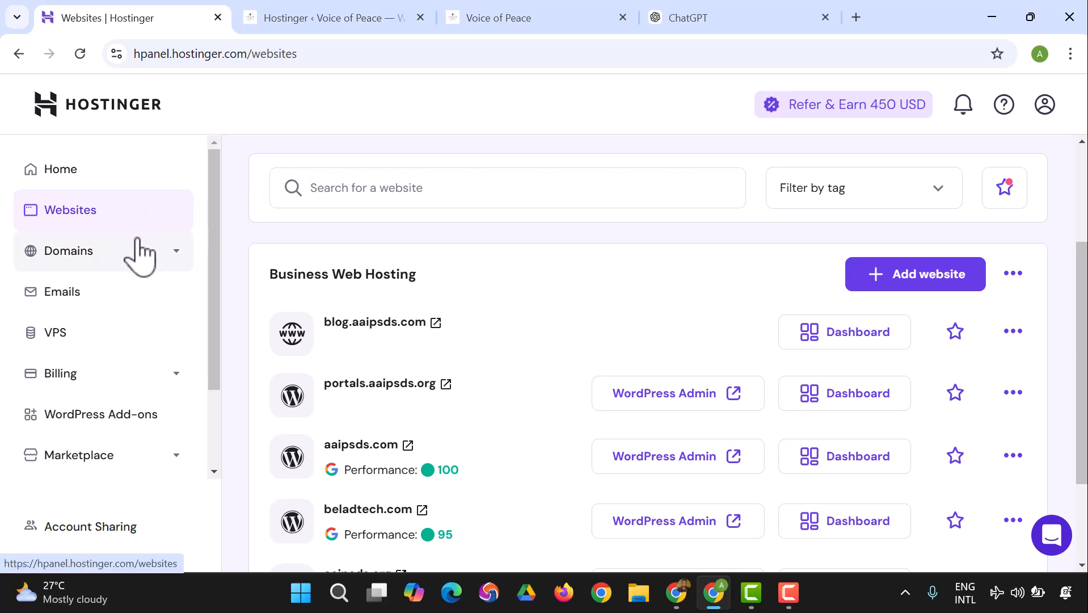
Step: Open the aaipsds.com site dashboard from the Websites list and bring its Backups card into view
scroll(142, 267, "down", 3)
scroll(511, 321, "down", 3)
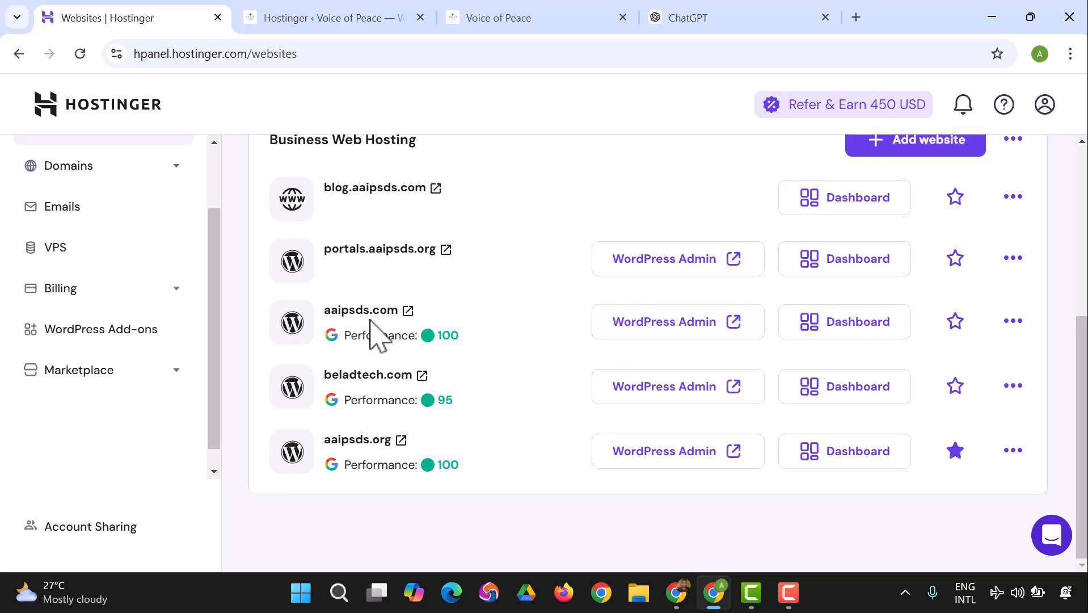
left_click(839, 341)
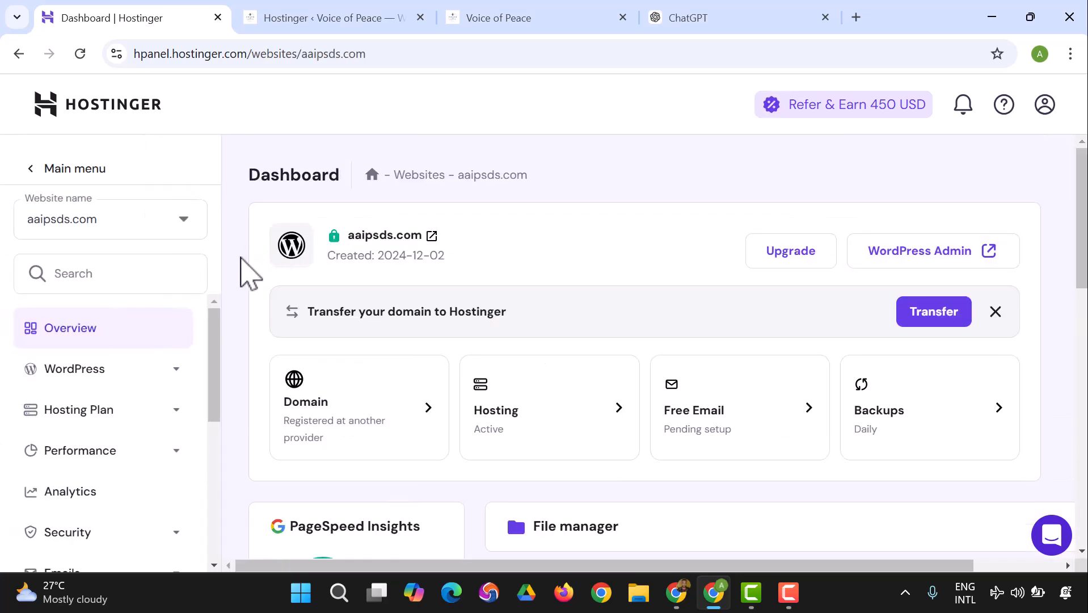
scroll(461, 348, "down", 3)
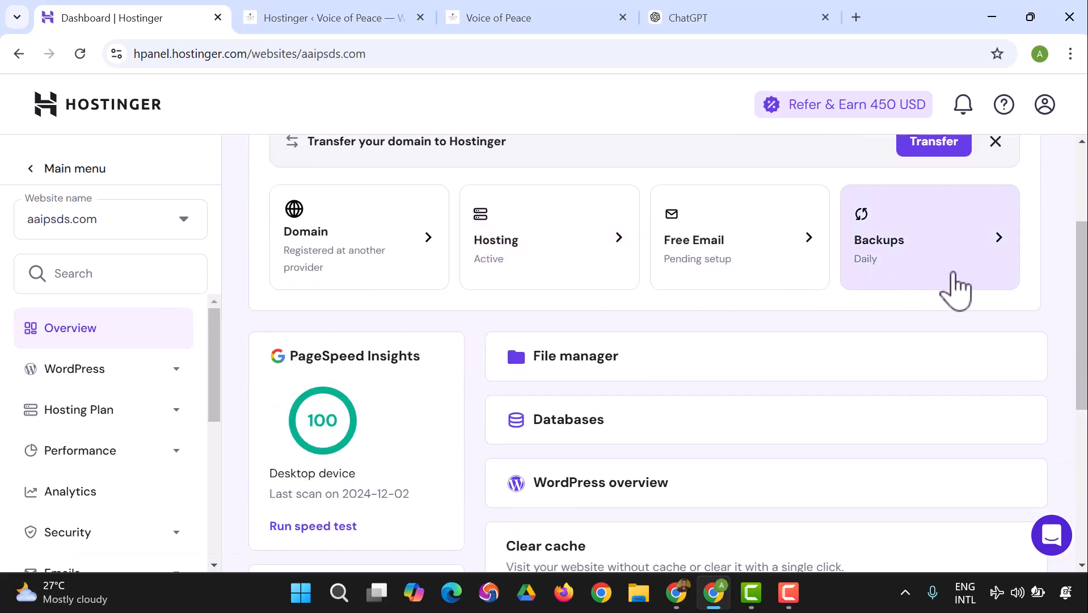
left_click(1010, 265)
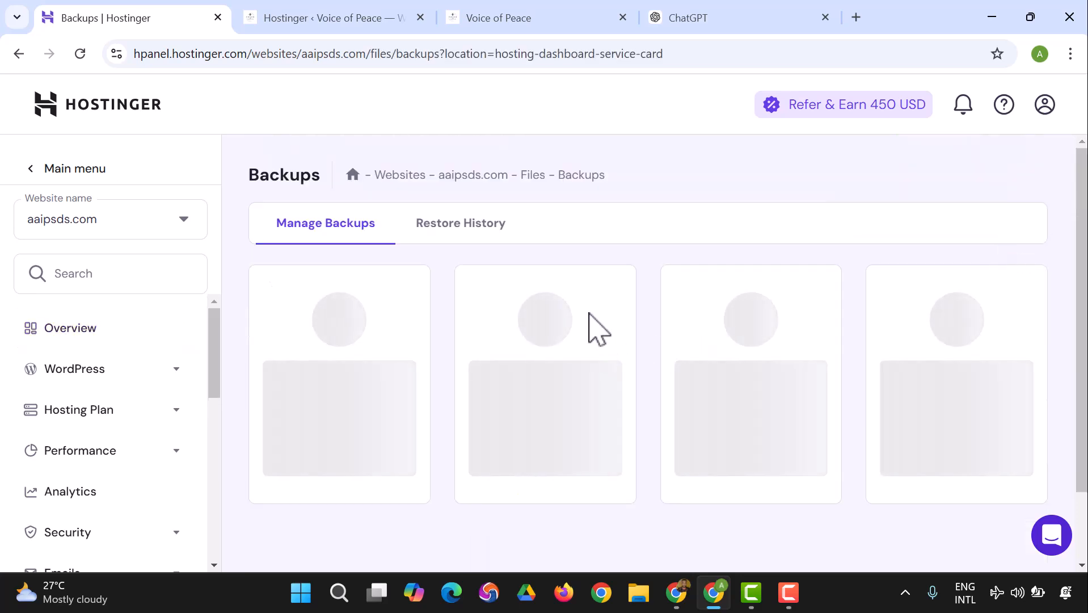
scroll(547, 264, "down", 1)
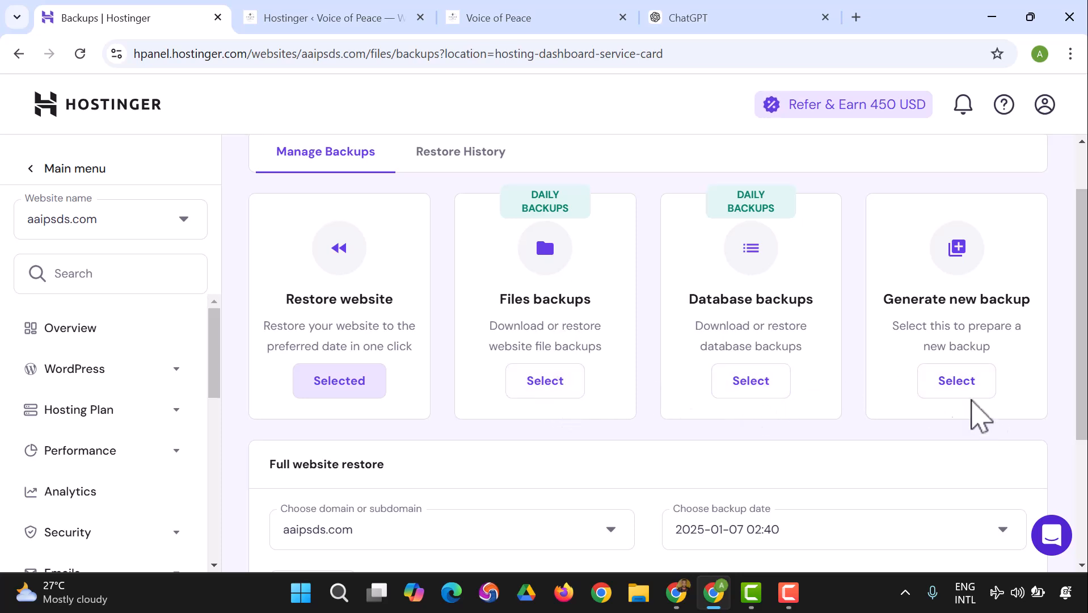
scroll(858, 441, "down", 2)
scroll(842, 427, "down", 2)
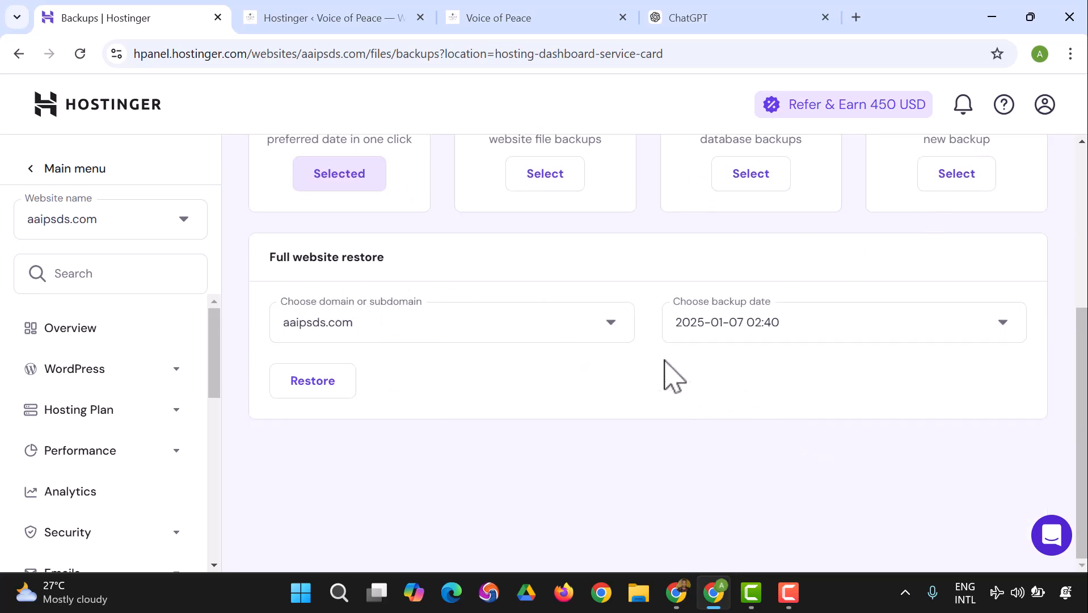
Step: Review the available backup dates and glance at the live Voice of Peace site
left_click(750, 334)
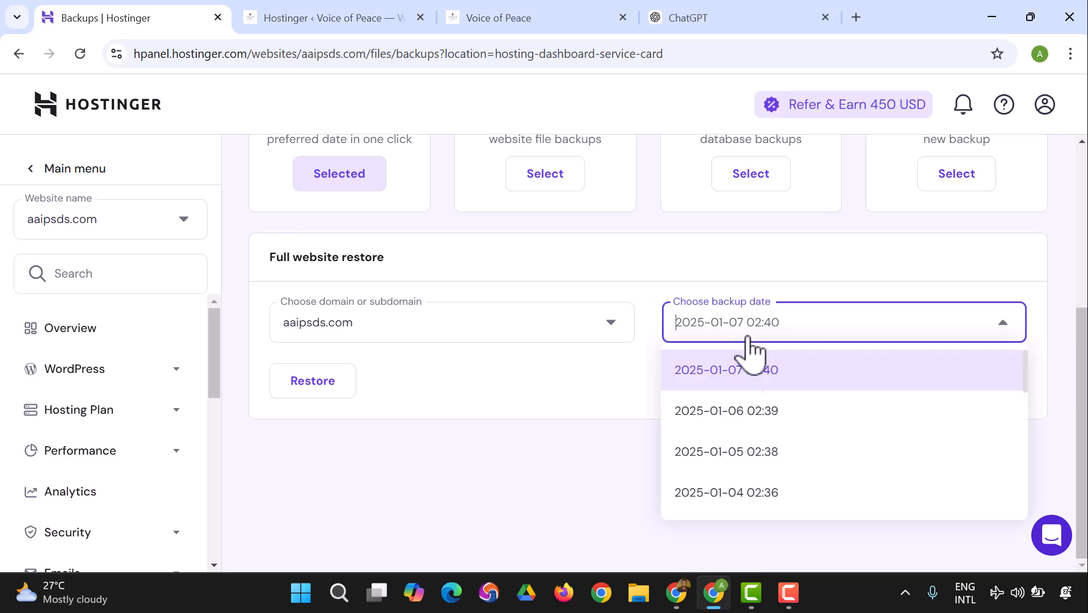
left_click(741, 371)
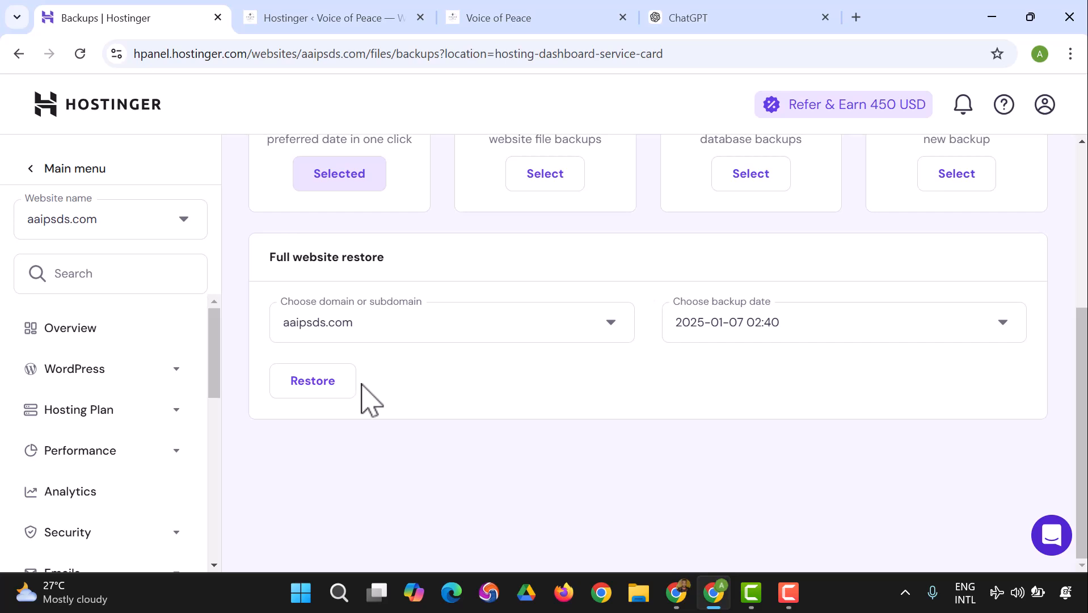
left_click(731, 337)
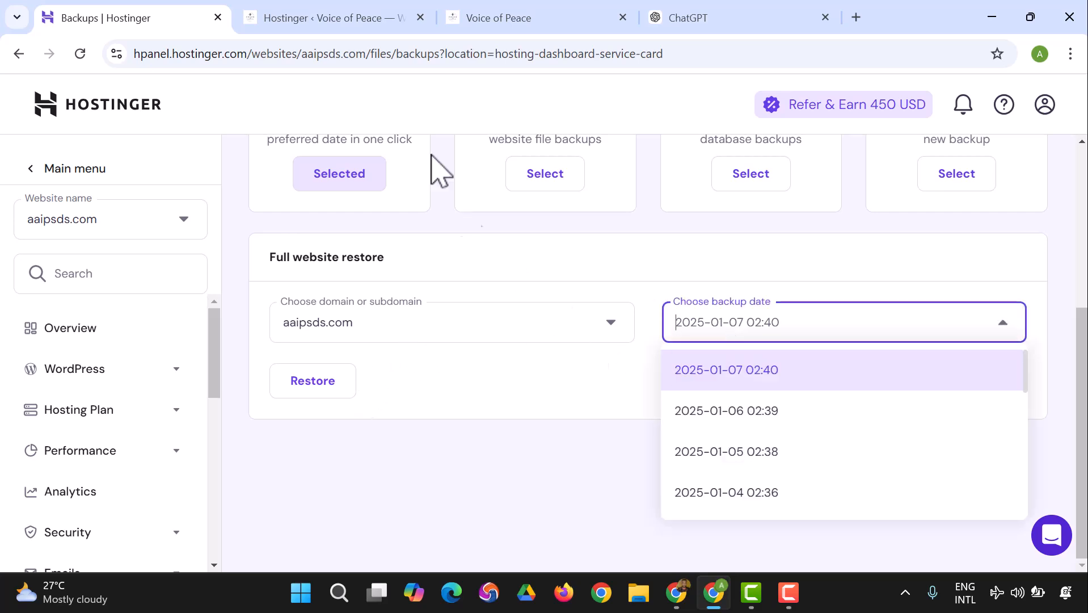
left_click(377, 18)
left_click(485, 20)
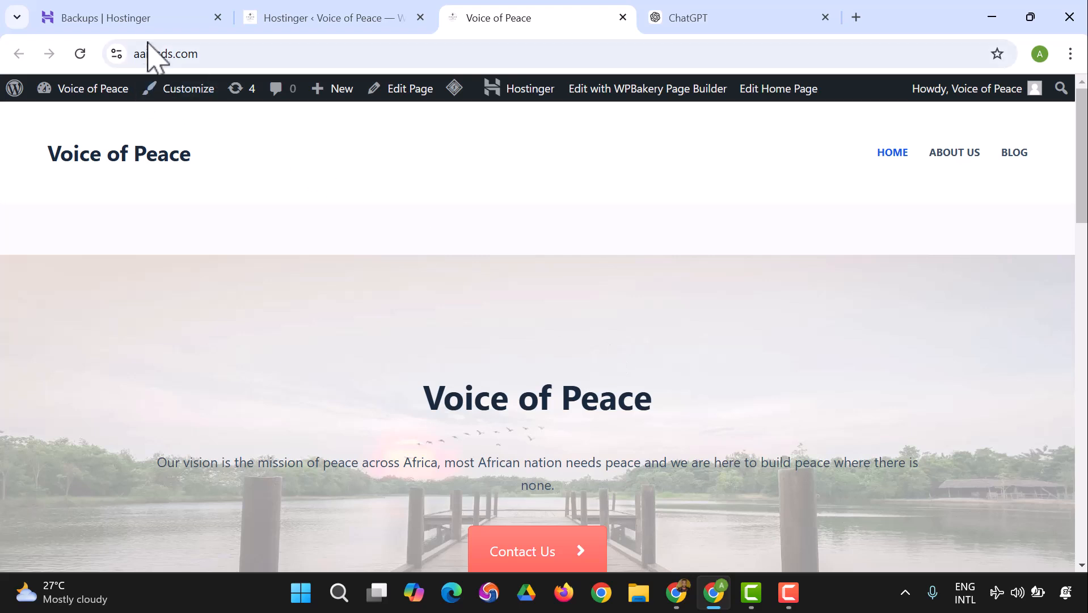
left_click(150, 20)
left_click(821, 334)
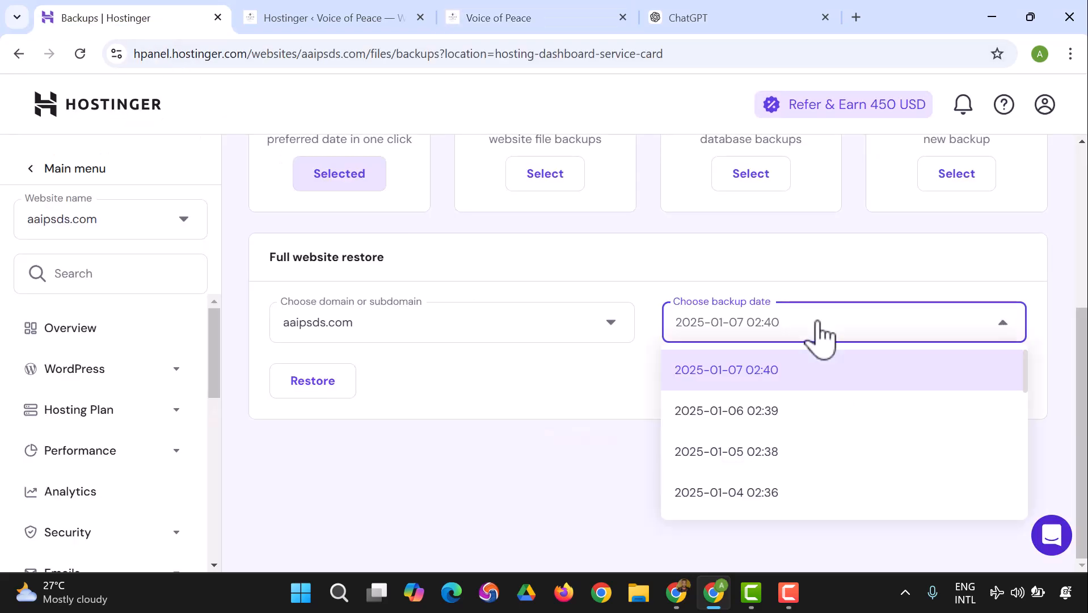
left_click(711, 413)
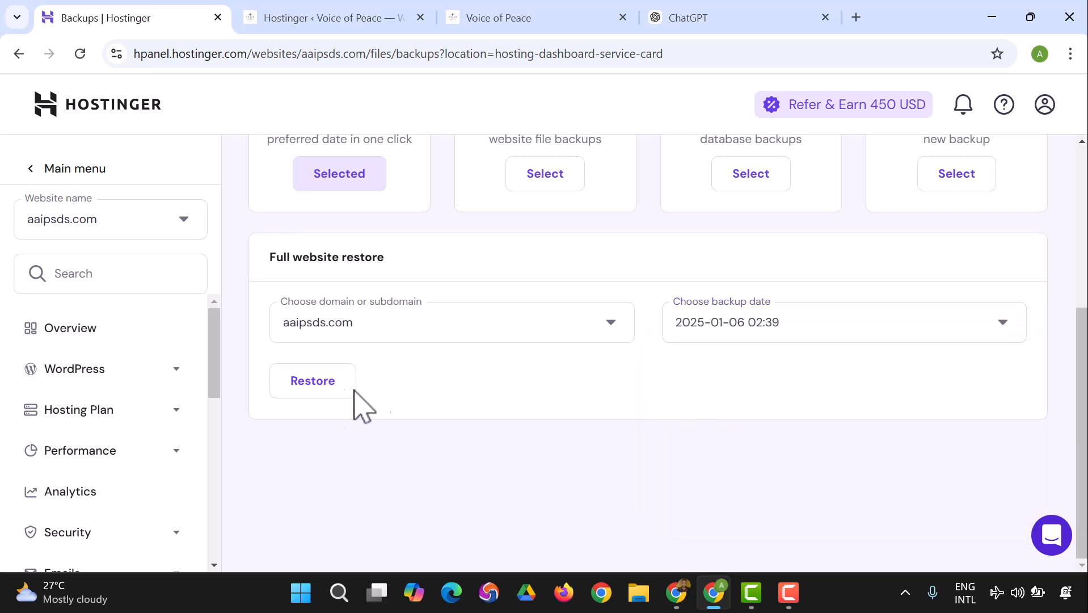
left_click(320, 397)
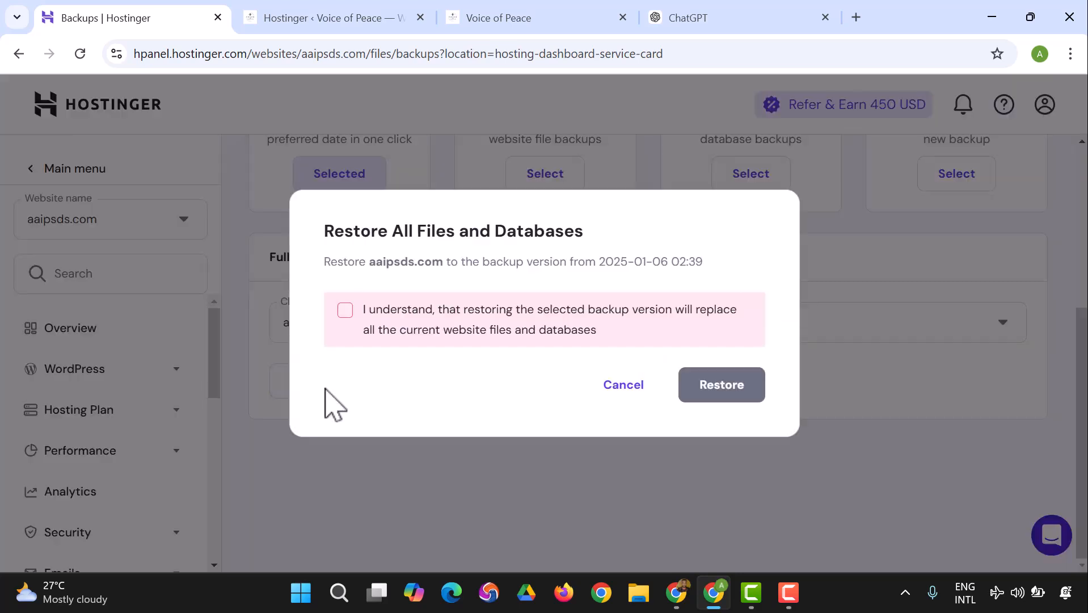
left_click(343, 311)
left_click(732, 395)
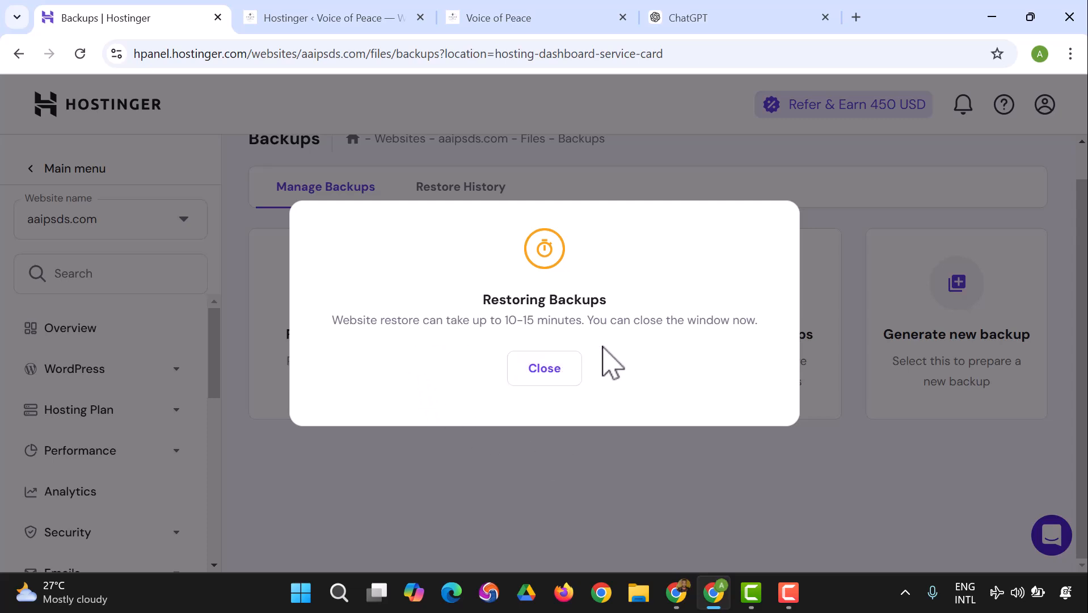
left_click(545, 369)
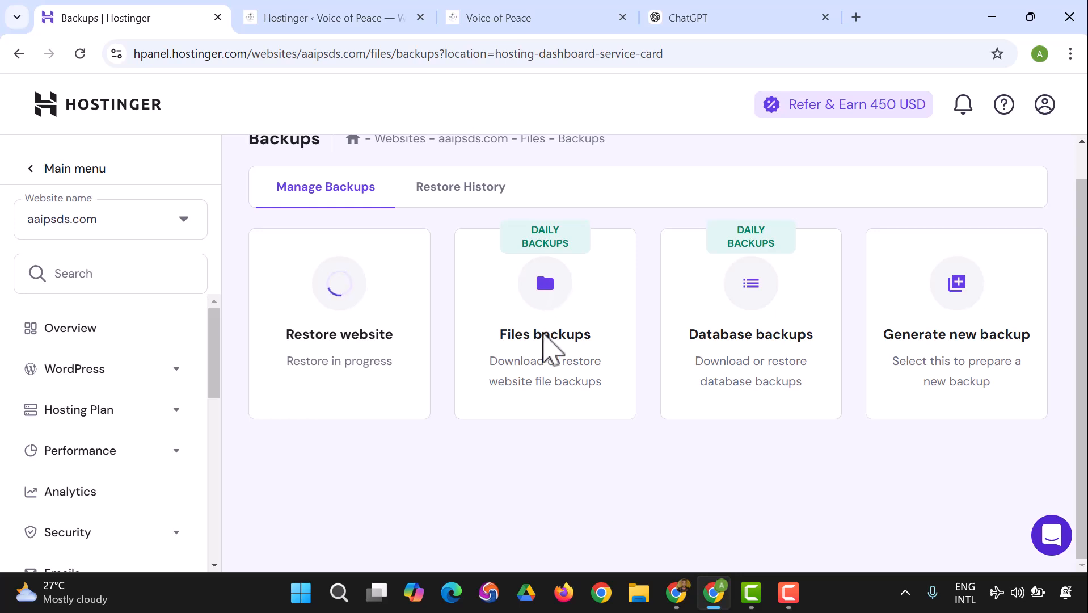
scroll(544, 318, "up", 1)
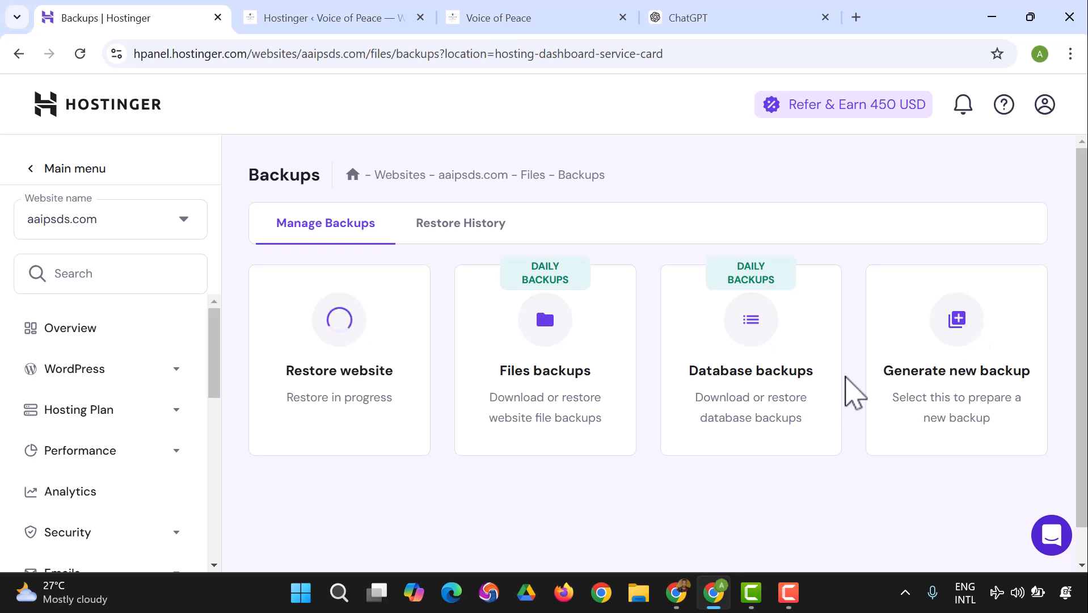
left_click(443, 228)
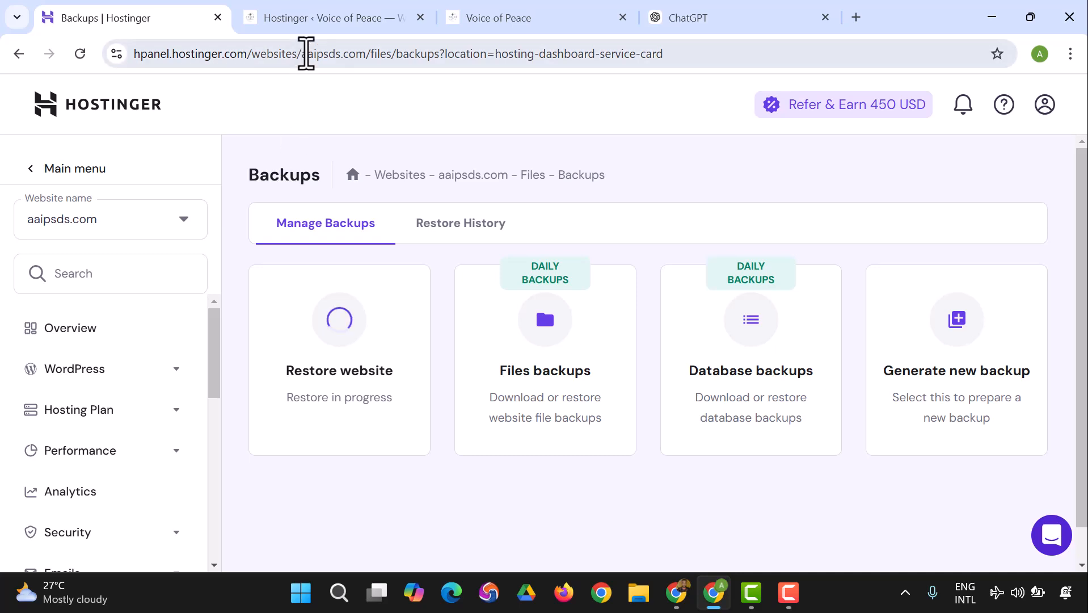
Step: Check the aaipsds.com WordPress dashboard, which returns HTTP ERROR 500, then return to the Backups tab
left_click(321, 35)
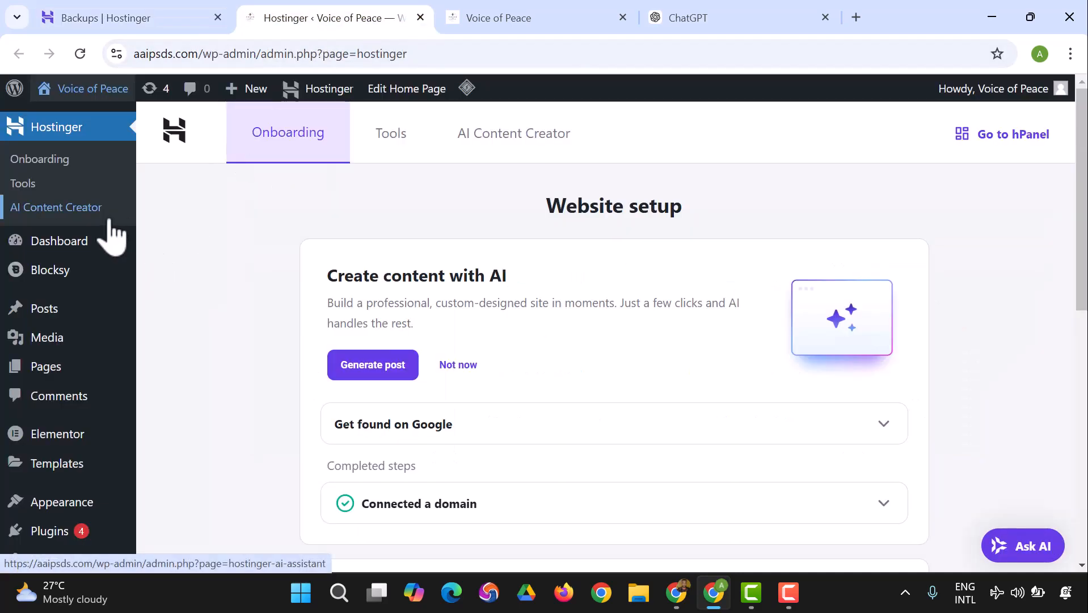
left_click(87, 241)
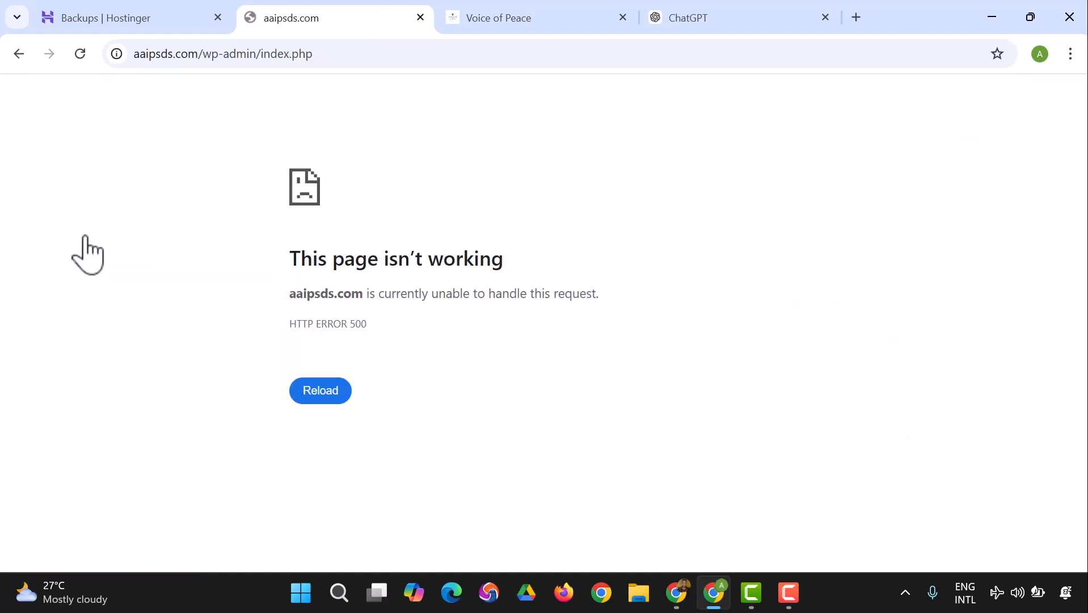
left_click(318, 398)
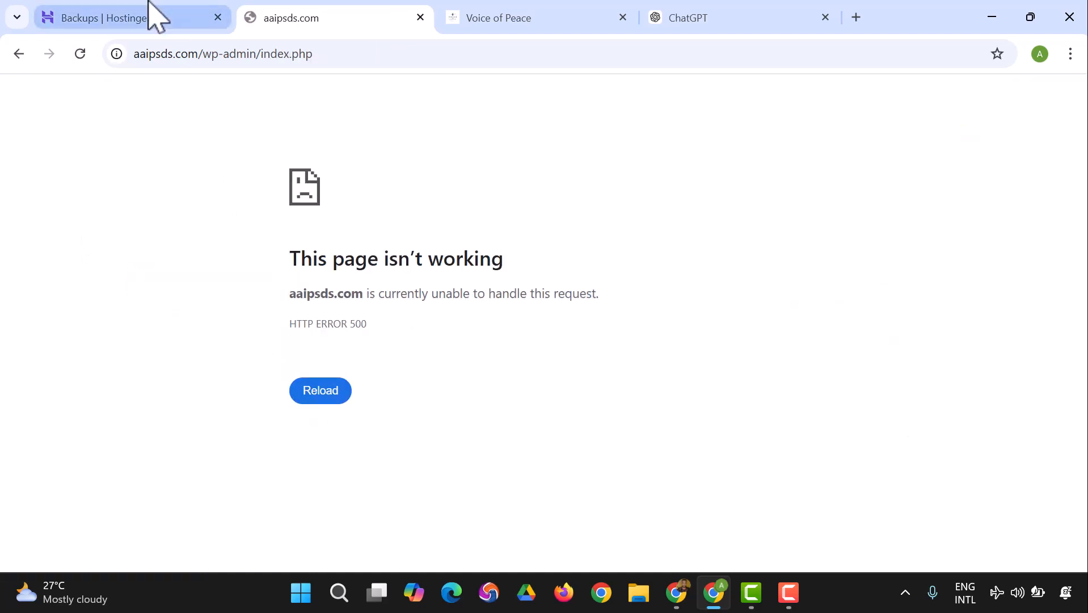
left_click(148, 18)
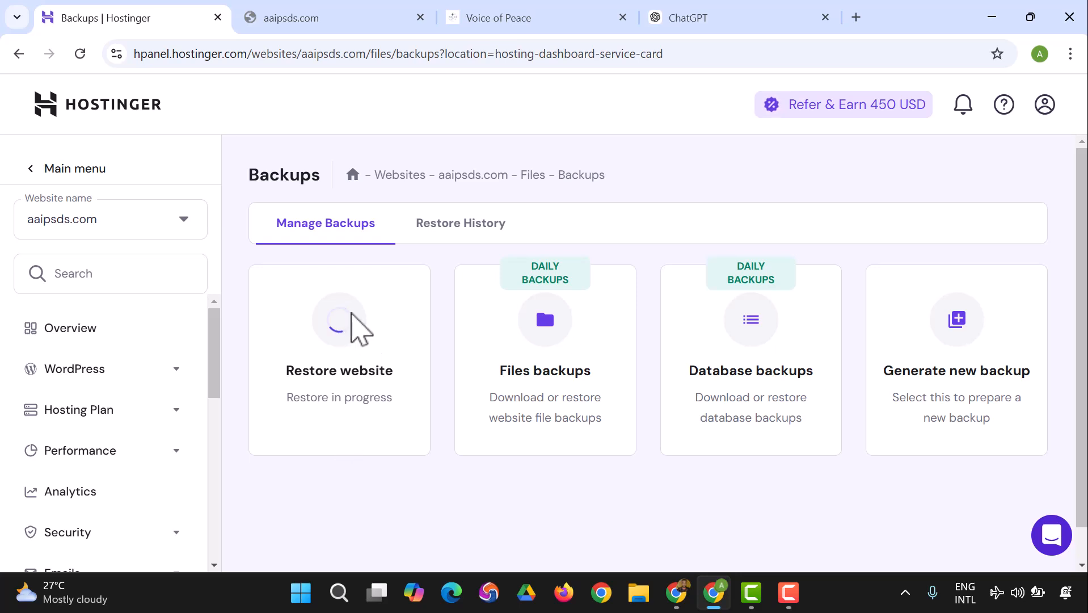
left_click(318, 18)
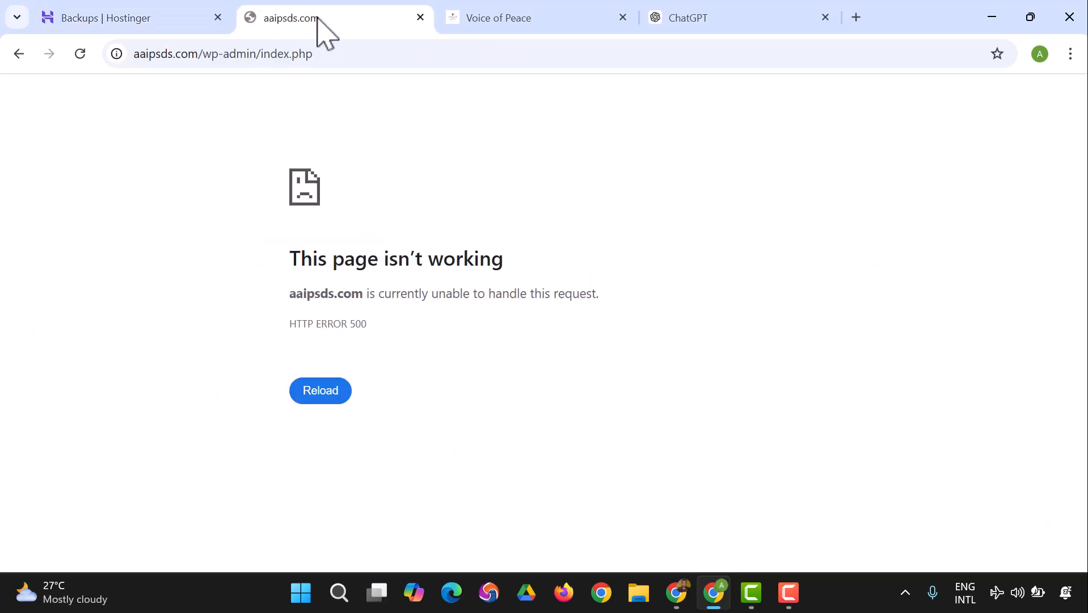
left_click(150, 19)
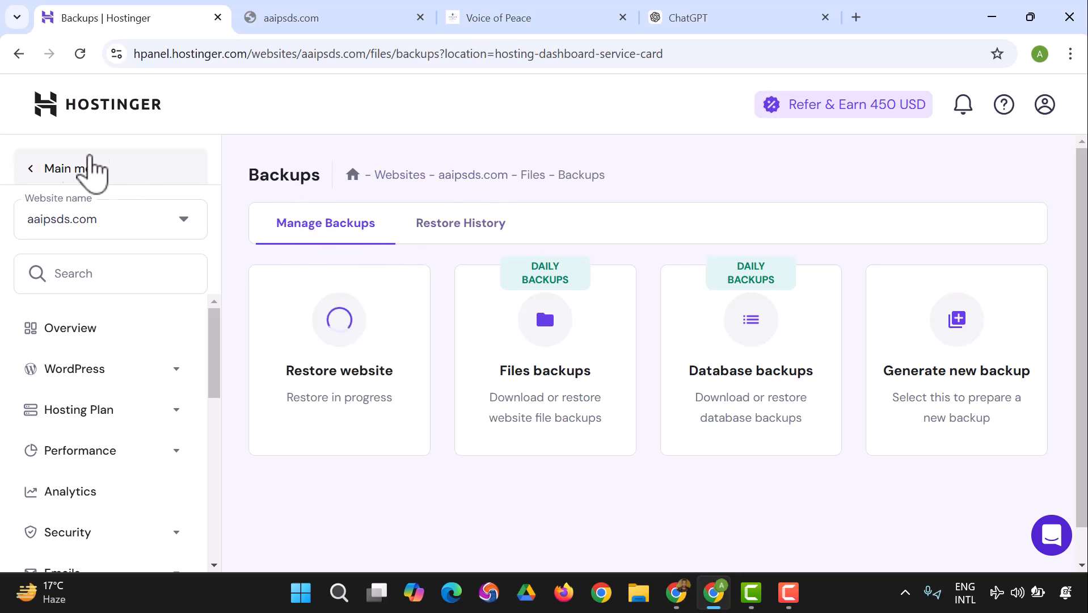
Step: Navigate through Main menu and Domains back to the Websites list
left_click(33, 168)
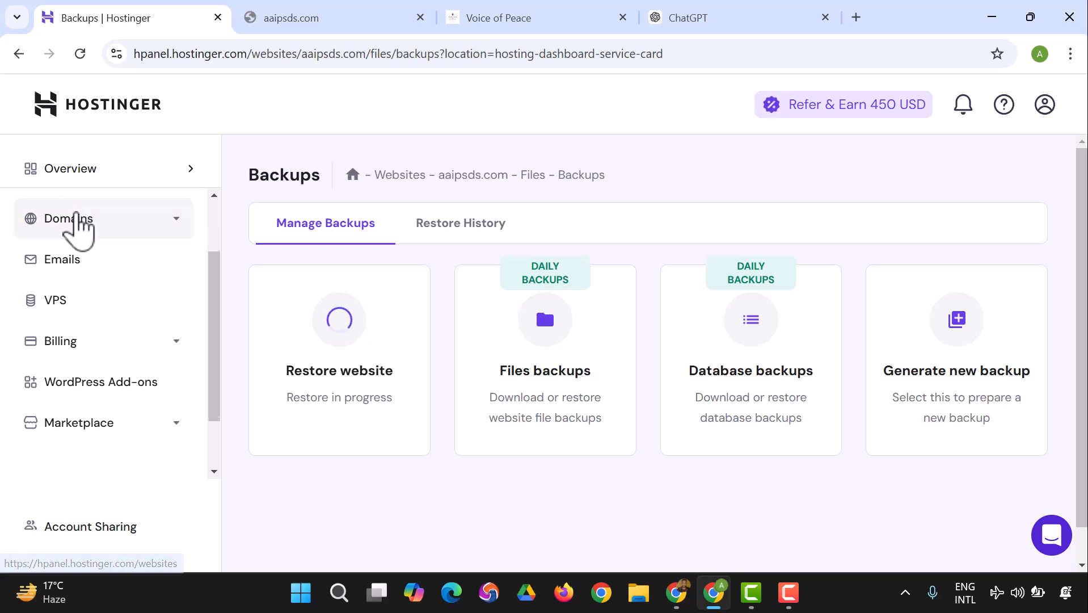
left_click(83, 227)
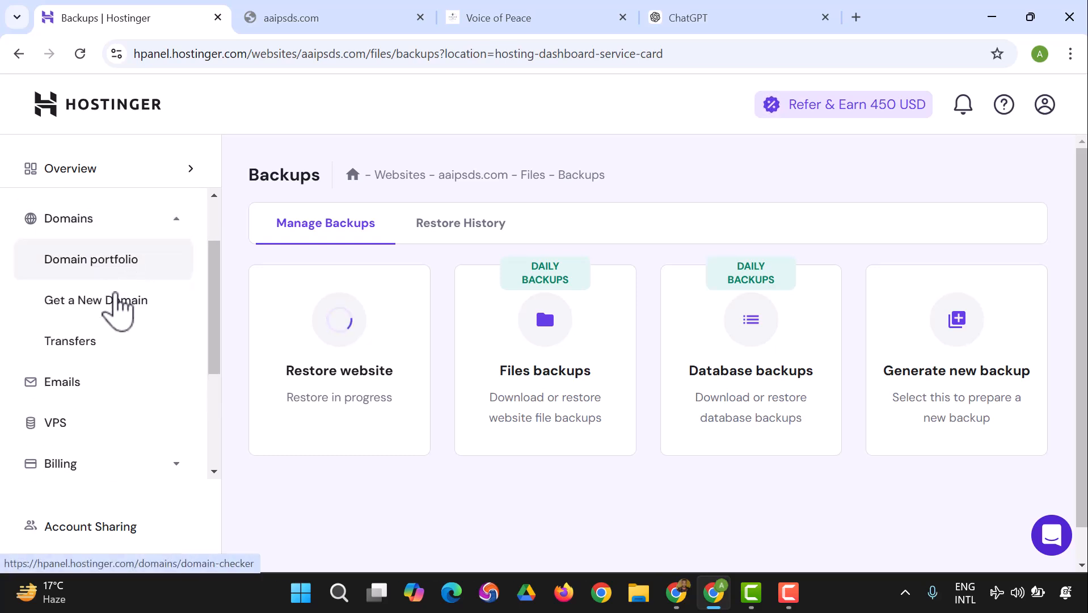
scroll(80, 396, "down", 3)
scroll(81, 391, "up", 2)
scroll(79, 384, "up", 2)
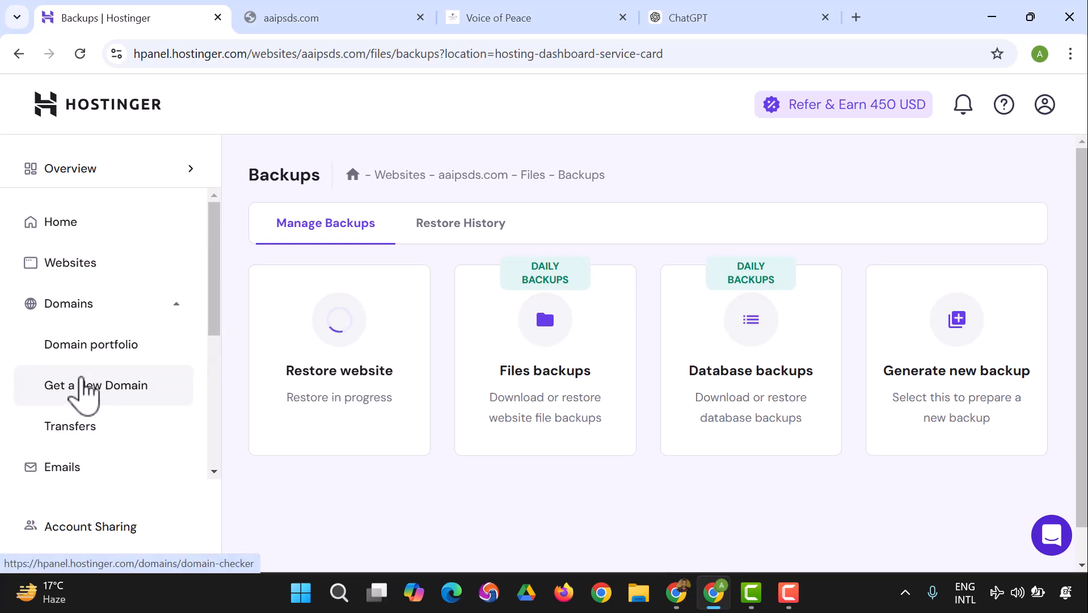
left_click(105, 260)
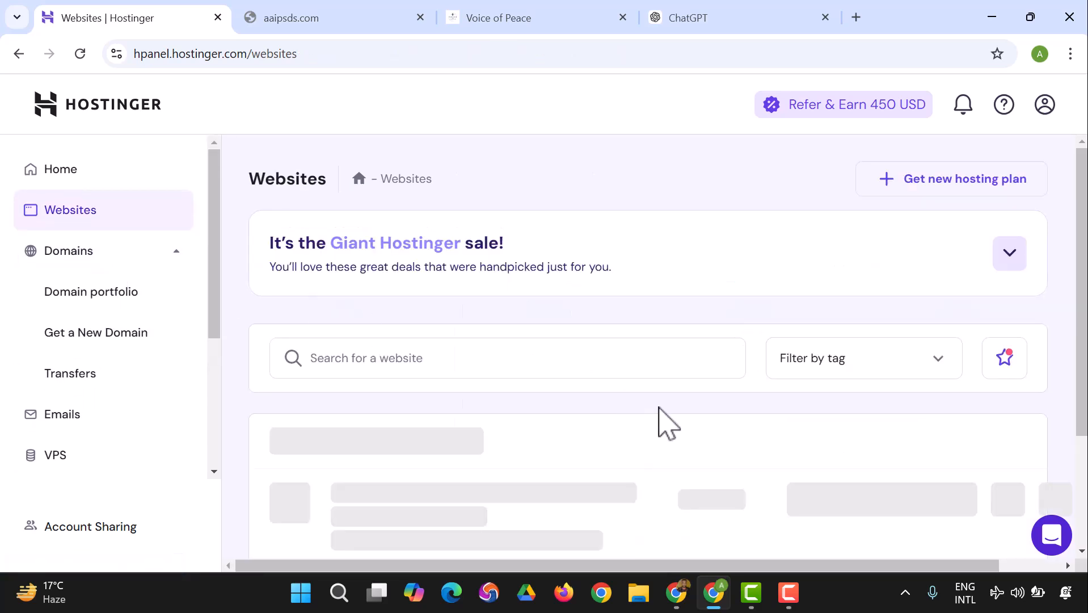
Step: Open the beladtech.com dashboard, showing PageSpeed 95 with active domain, hosting and email
scroll(646, 421, "down", 1)
scroll(645, 420, "down", 4)
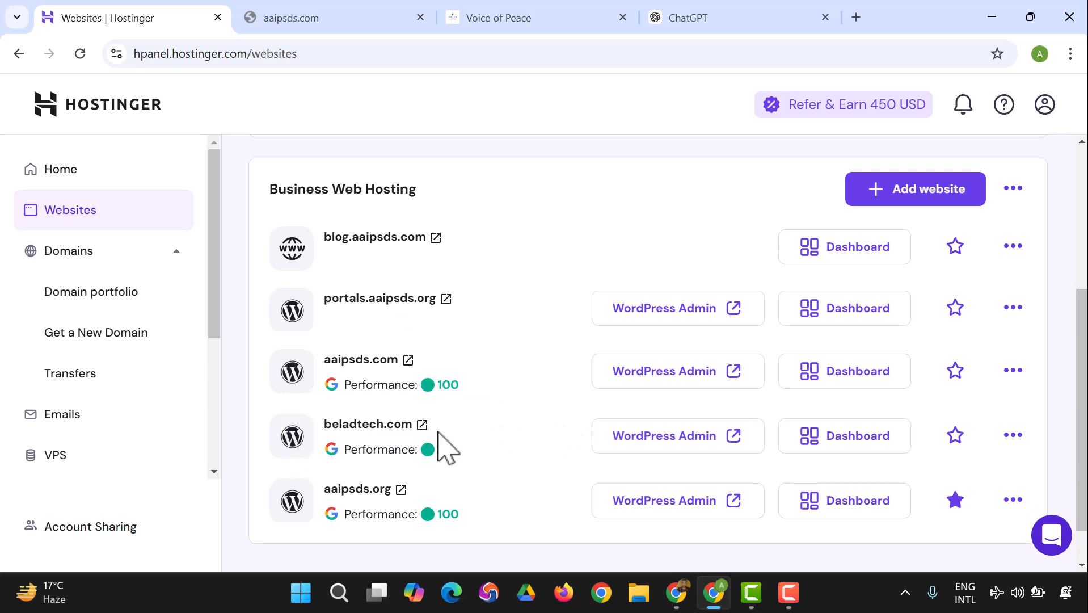
left_click(830, 432)
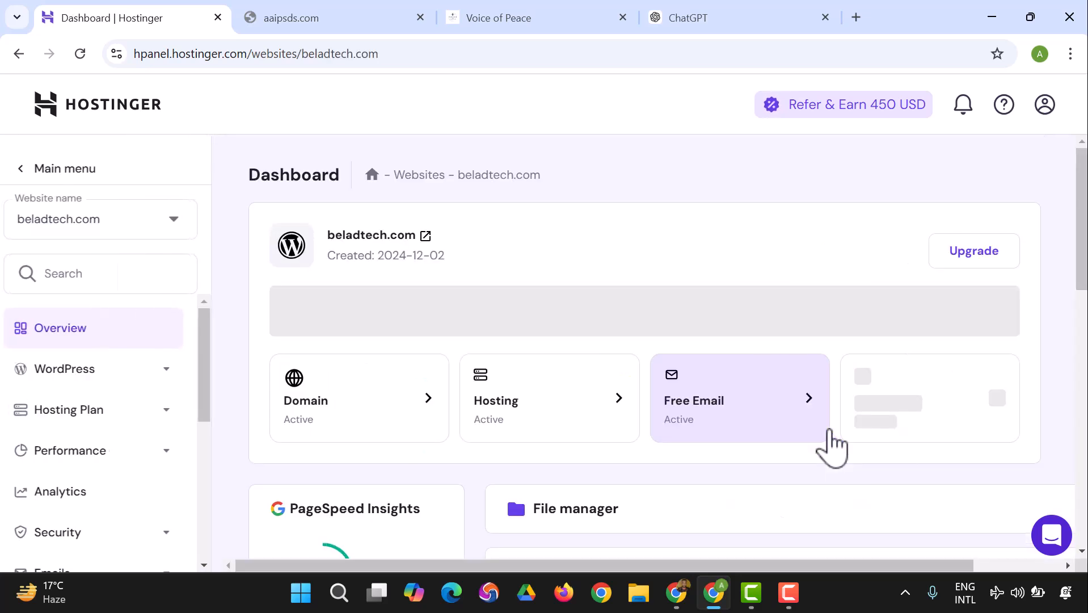
scroll(568, 329, "down", 3)
scroll(559, 340, "down", 2)
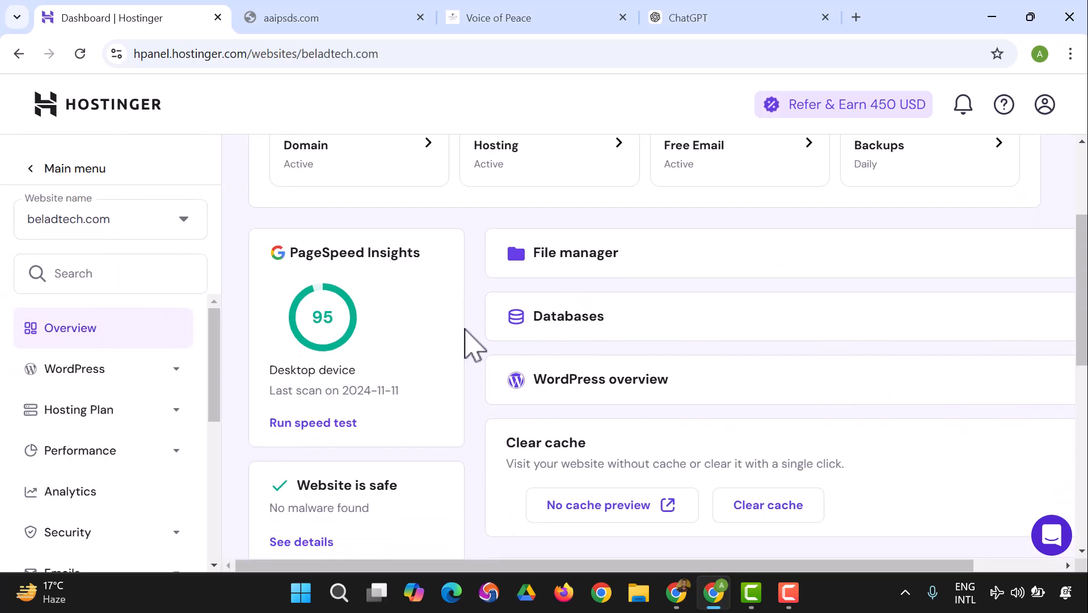
scroll(656, 313, "down", 3)
scroll(641, 321, "up", 6)
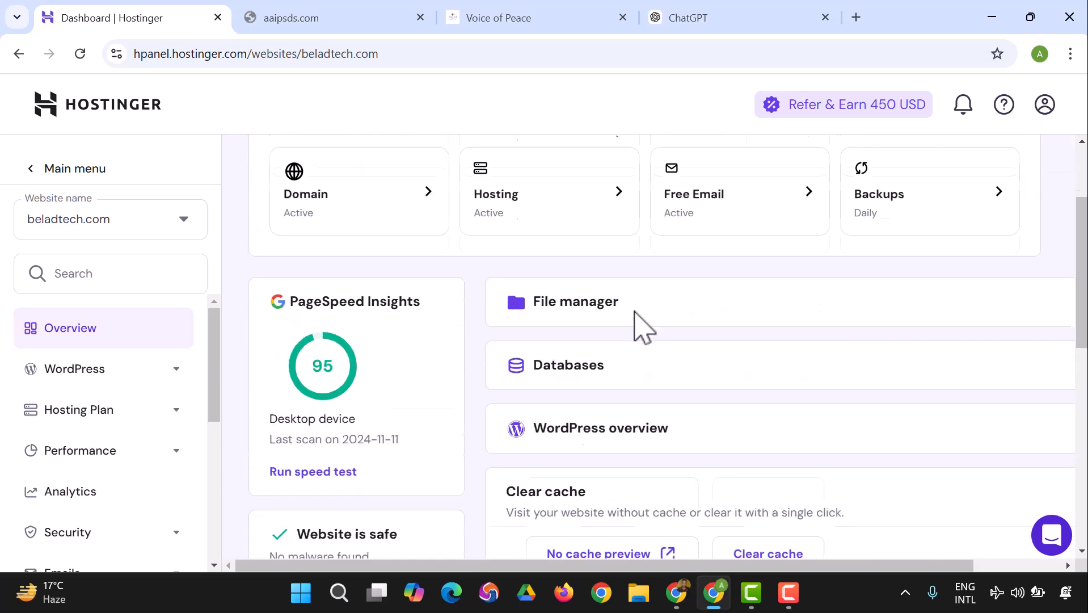
Step: Open beladtech.com Backups and choose Files backups
left_click(946, 316)
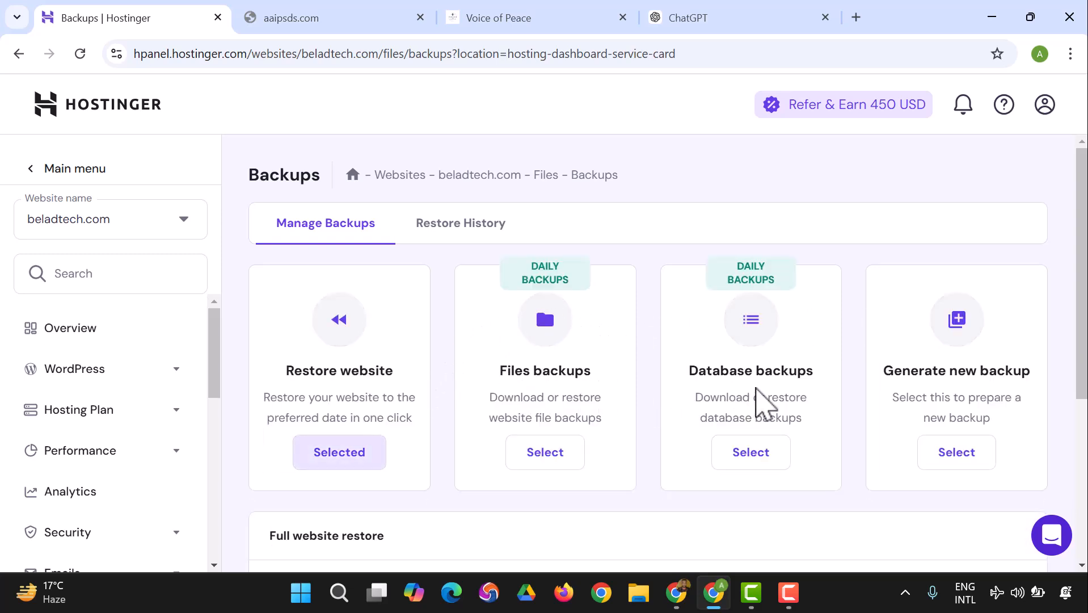
scroll(757, 398, "down", 5)
scroll(737, 414, "up", 5)
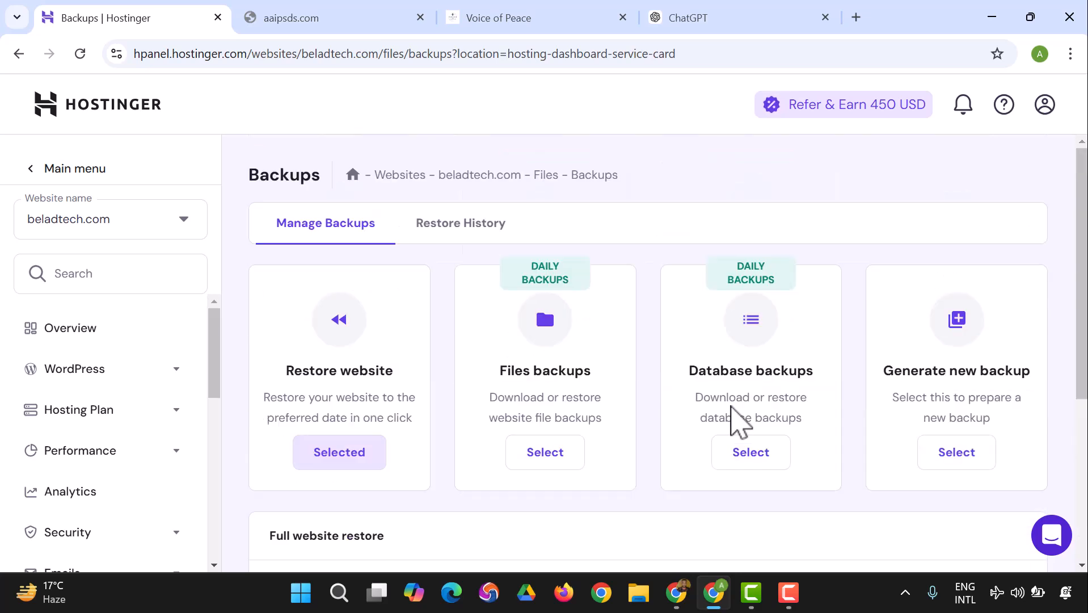
left_click(543, 454)
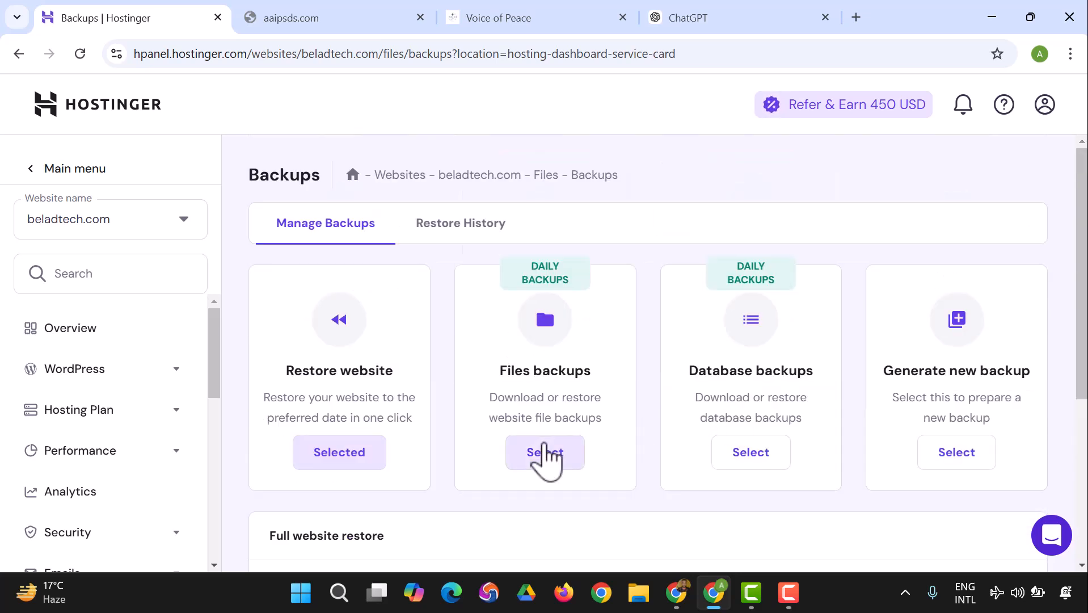
scroll(545, 454, "down", 5)
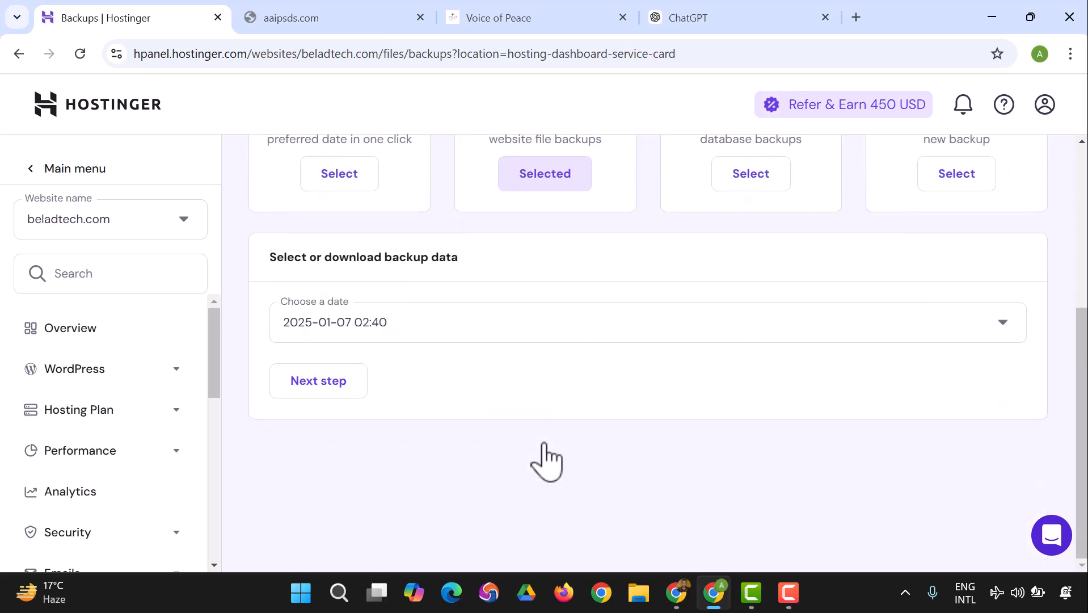
left_click(515, 325)
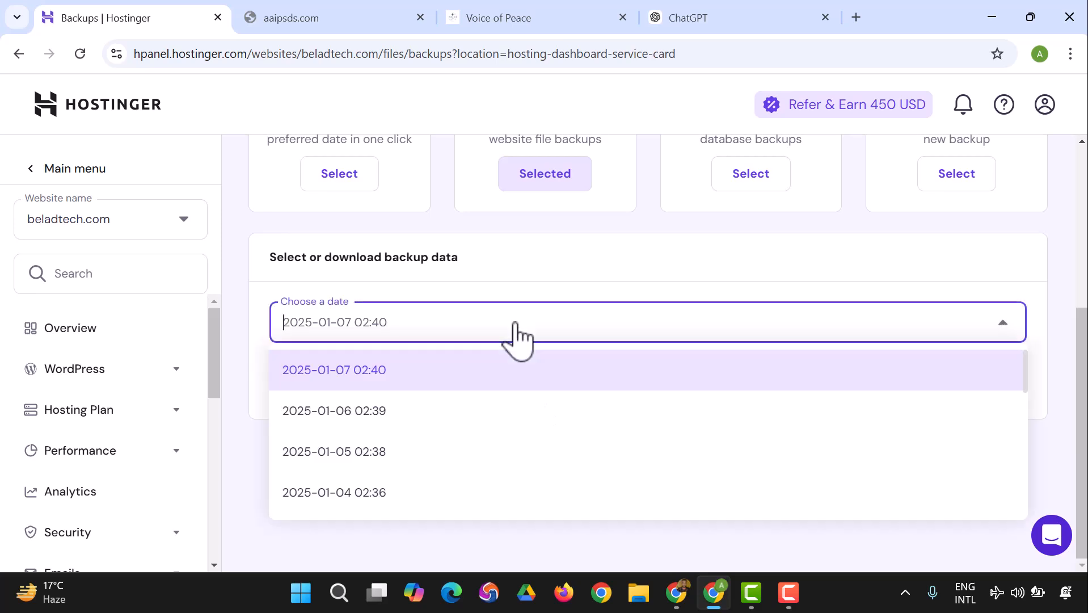
left_click(517, 332)
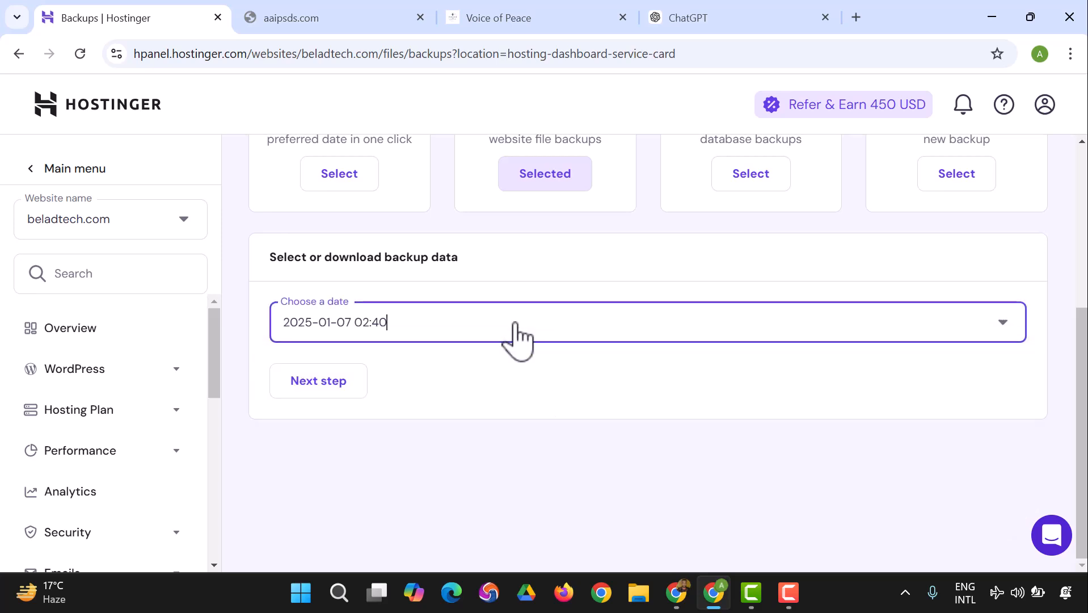
left_click(516, 329)
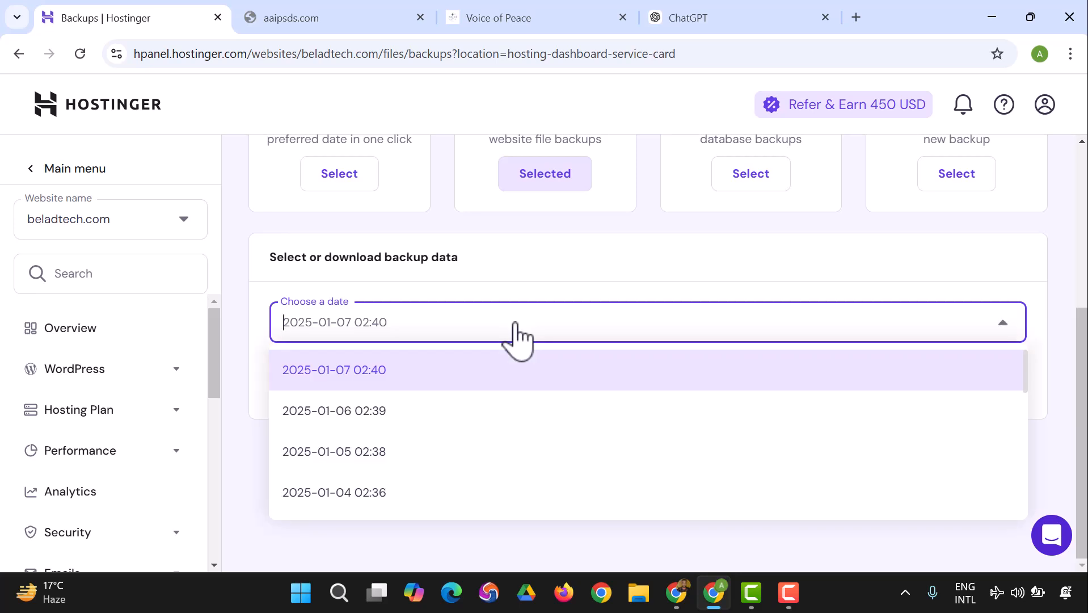
left_click(416, 445)
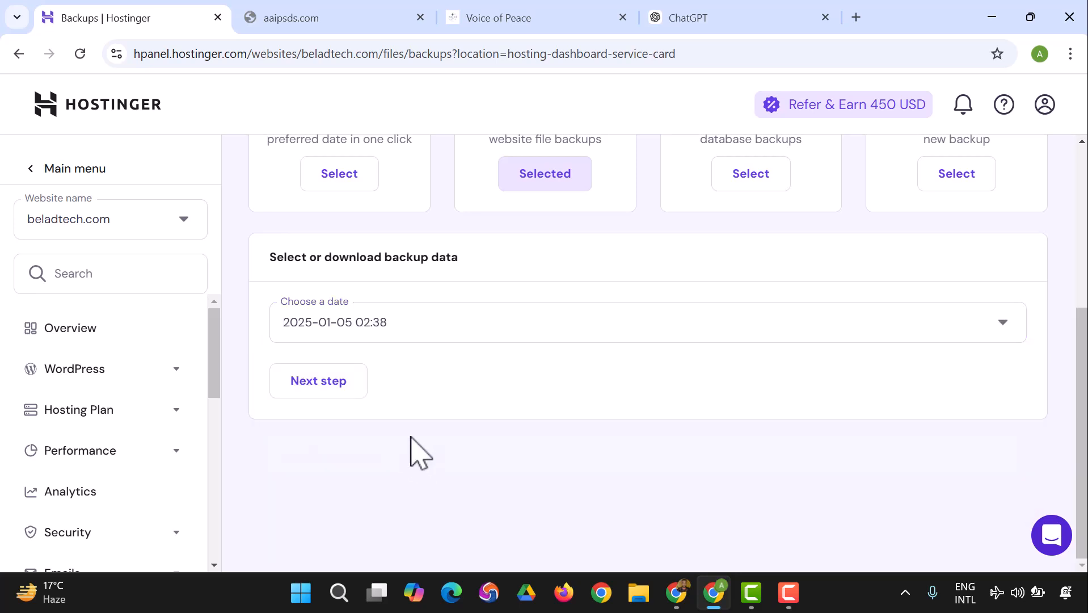
Step: Select every file in the 2025-01-05 beladtech.com backup and download them all
left_click(346, 395)
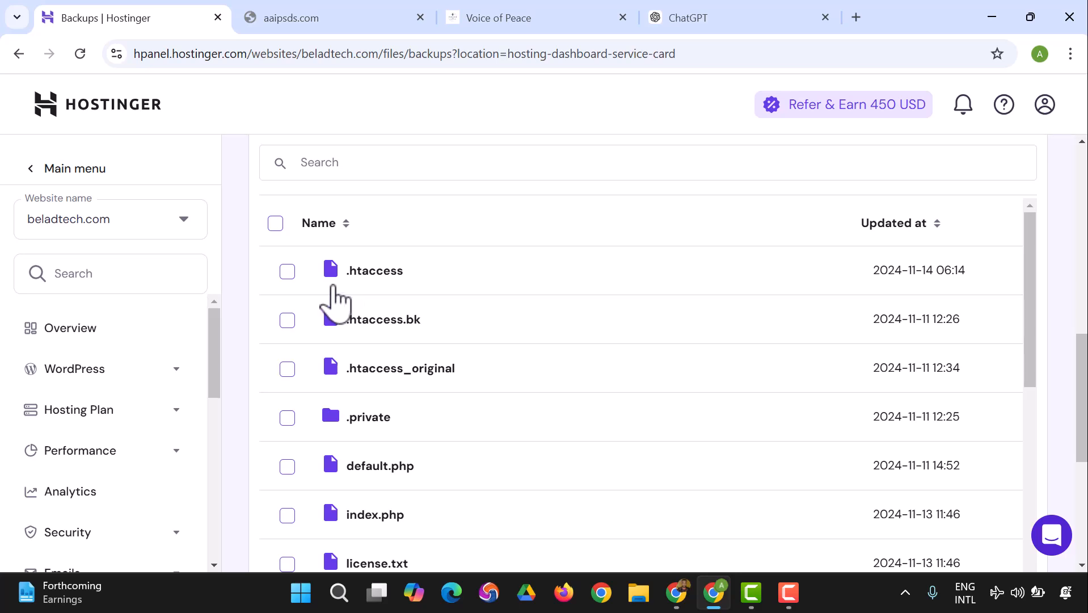
left_click(275, 224)
scroll(383, 278, "down", 5)
scroll(376, 335, "down", 3)
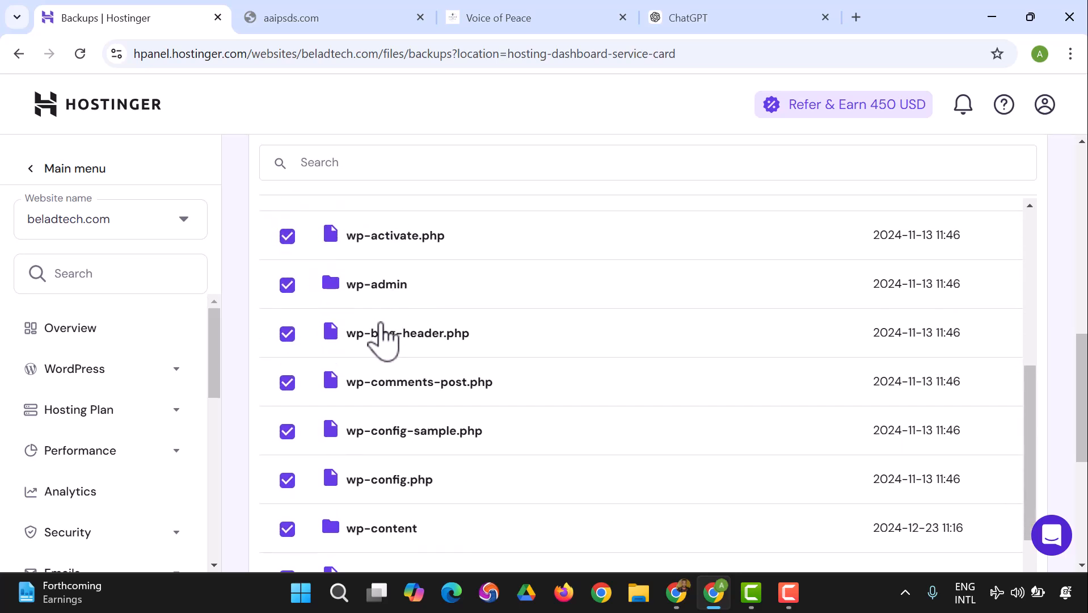
scroll(333, 355, "down", 6)
scroll(335, 355, "down", 6)
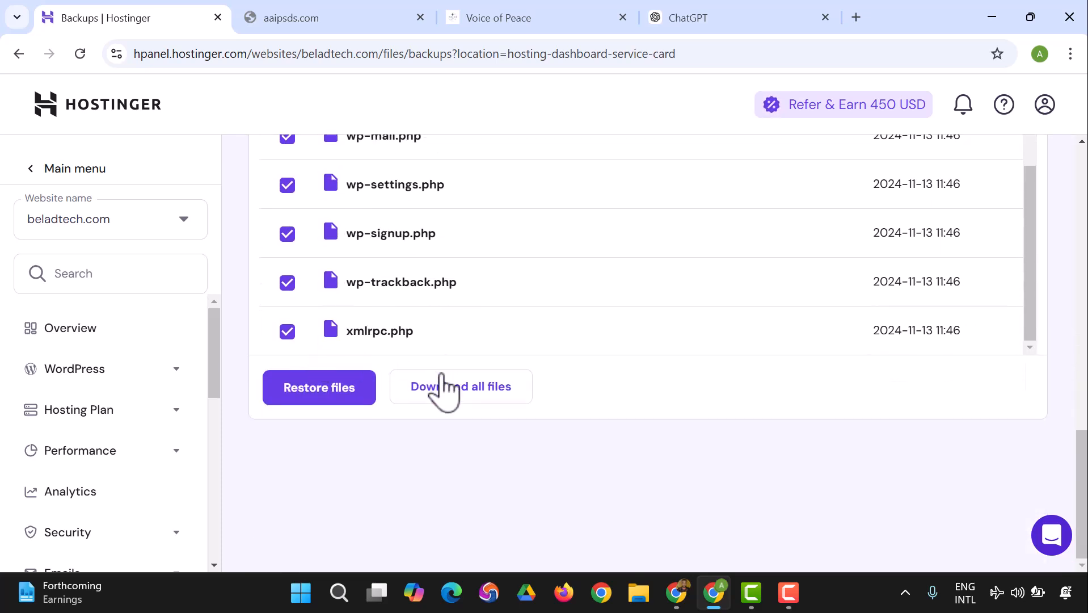
left_click(447, 386)
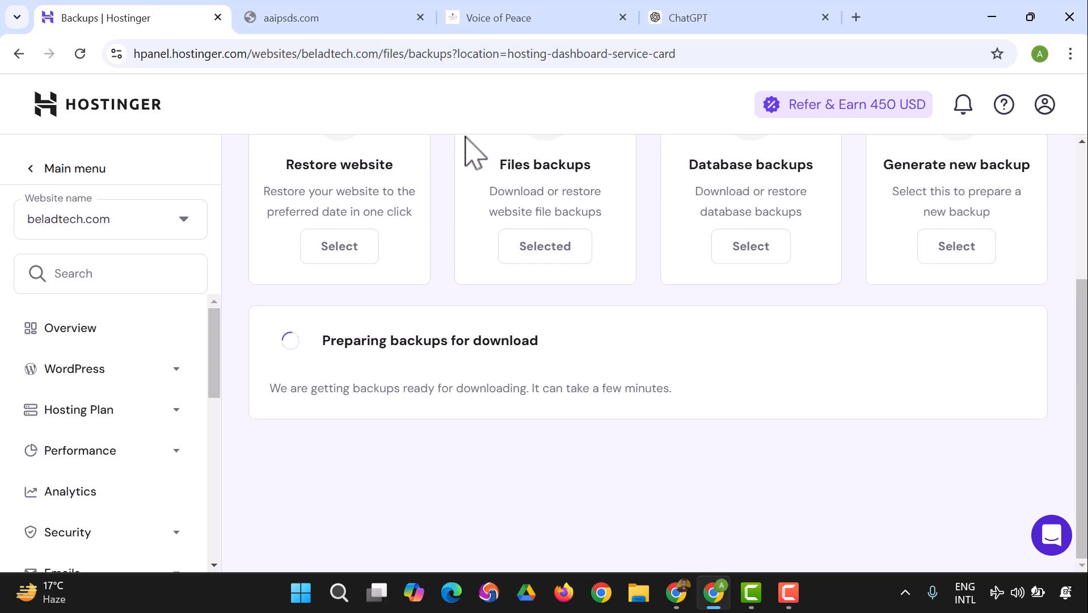
scroll(333, 250, "up", 4)
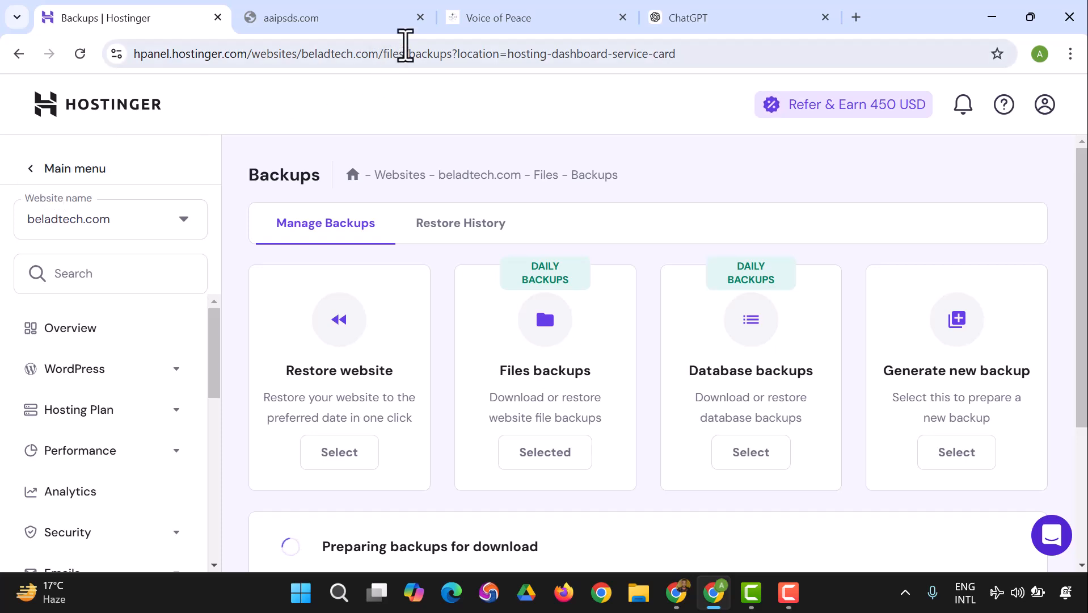
Step: Open the aaipsds.com WordPress admin from Voice of Peace and reload the errored tab to reach login
left_click(482, 17)
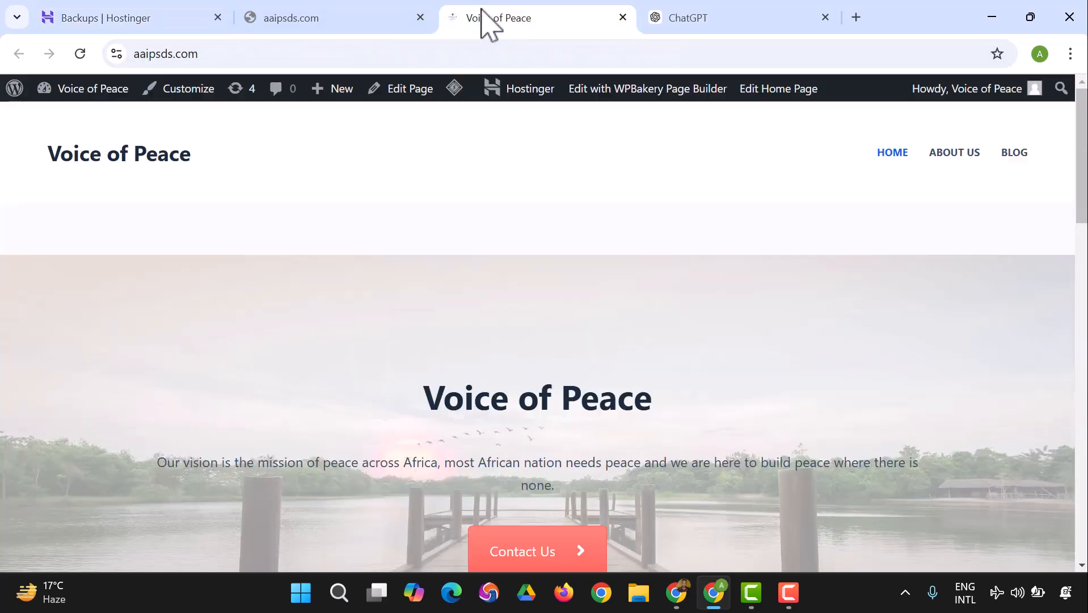
left_click(97, 99)
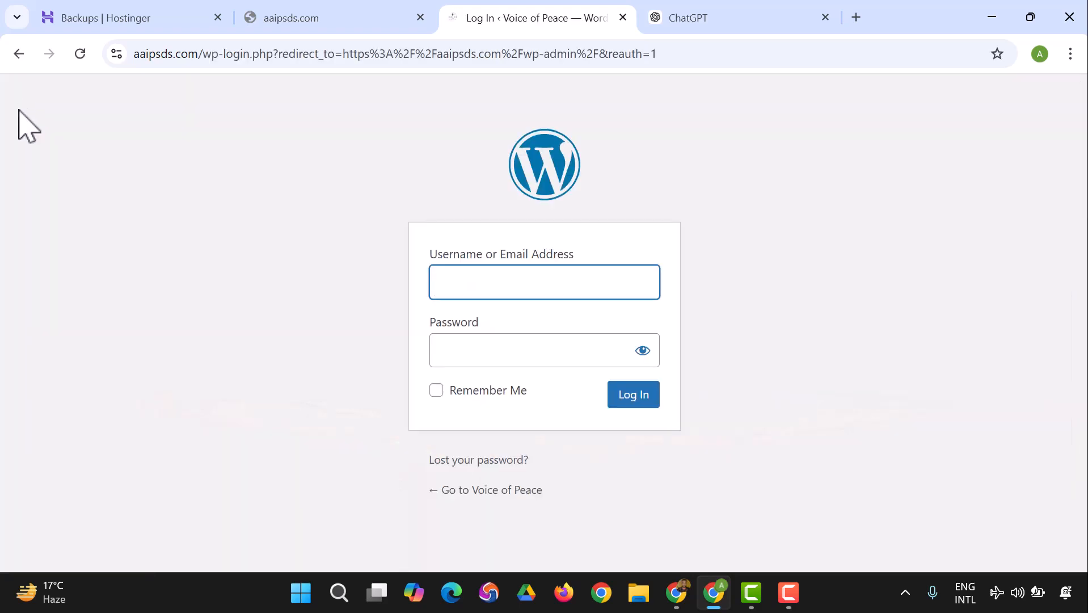
left_click(553, 281)
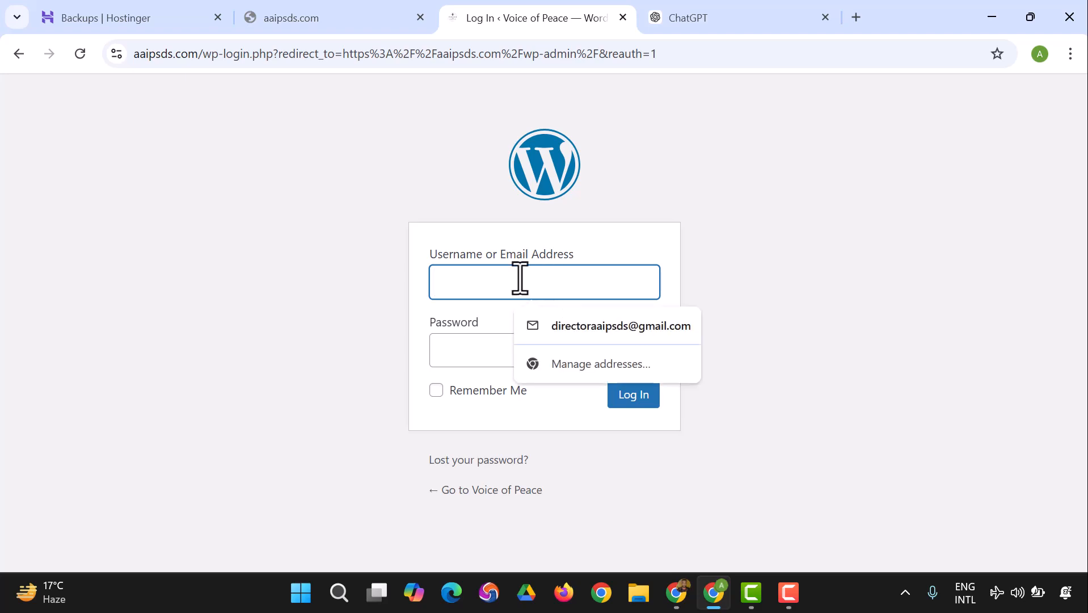
left_click(374, 187)
left_click(348, 22)
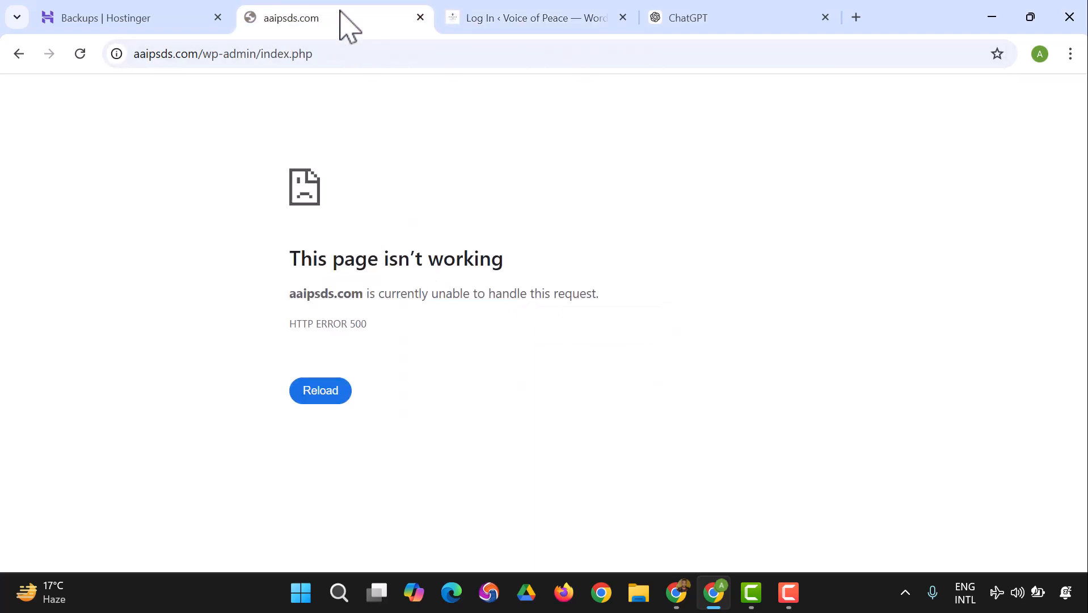
left_click(80, 53)
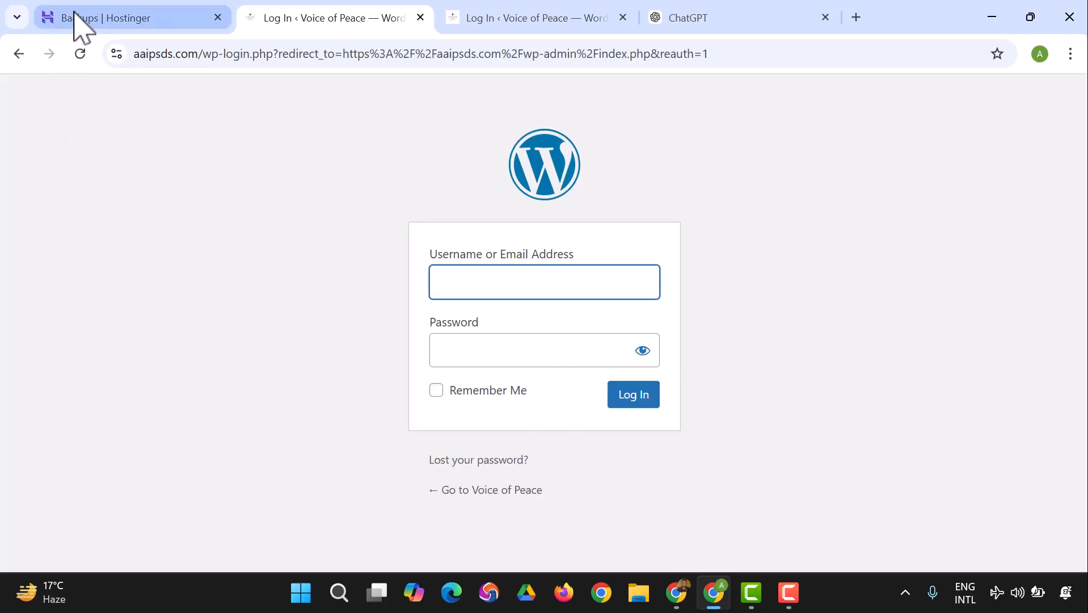
Step: Switch back to the Backups | Hostinger tab and check the beladtech.com files backup still preparing for download
left_click(77, 23)
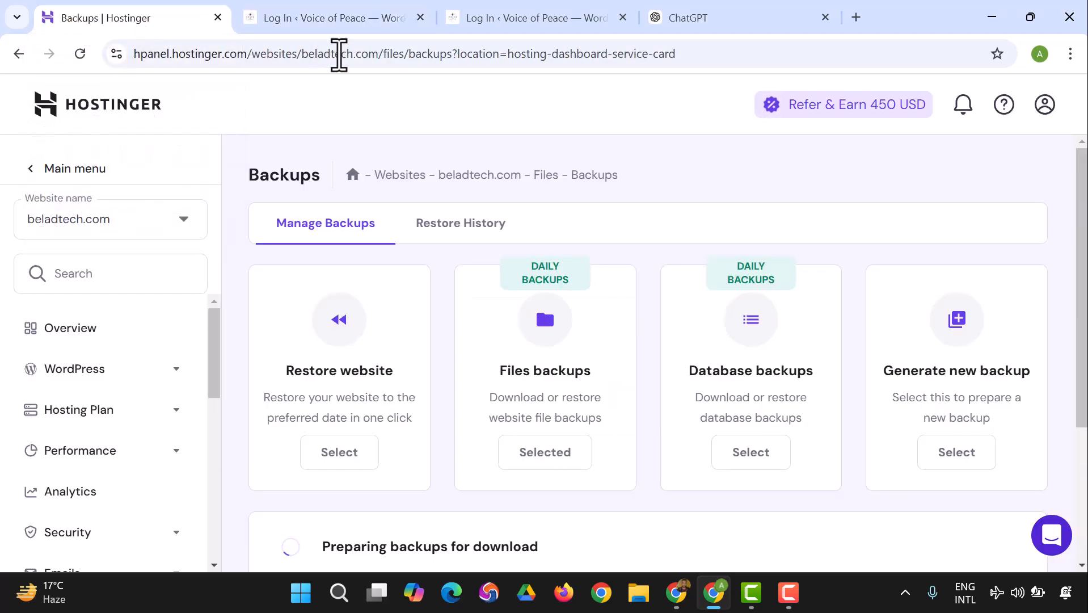
scroll(294, 182, "down", 3)
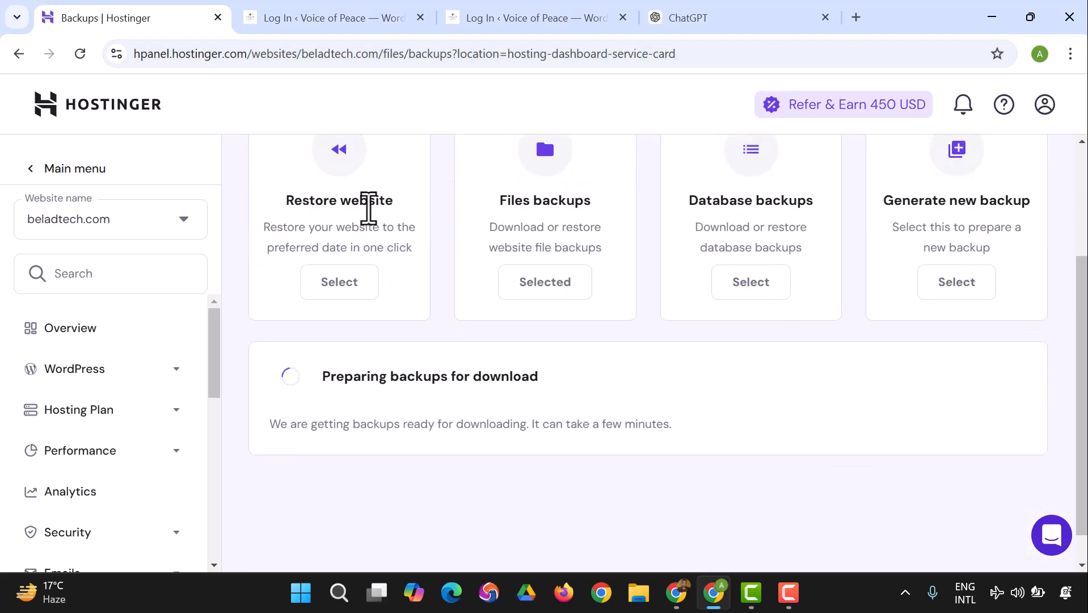
scroll(365, 205, "down", 1)
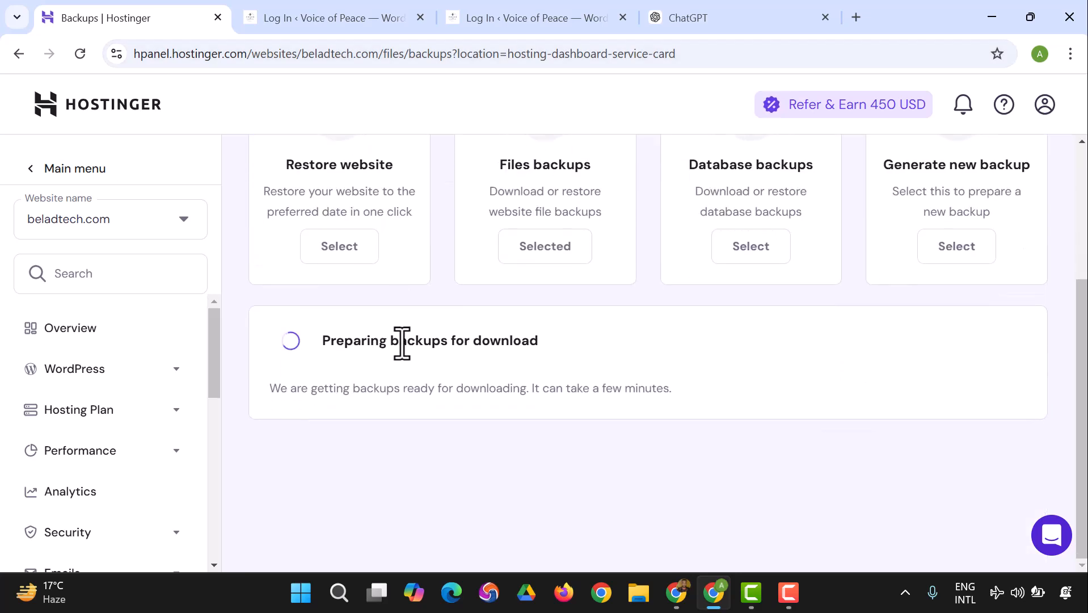